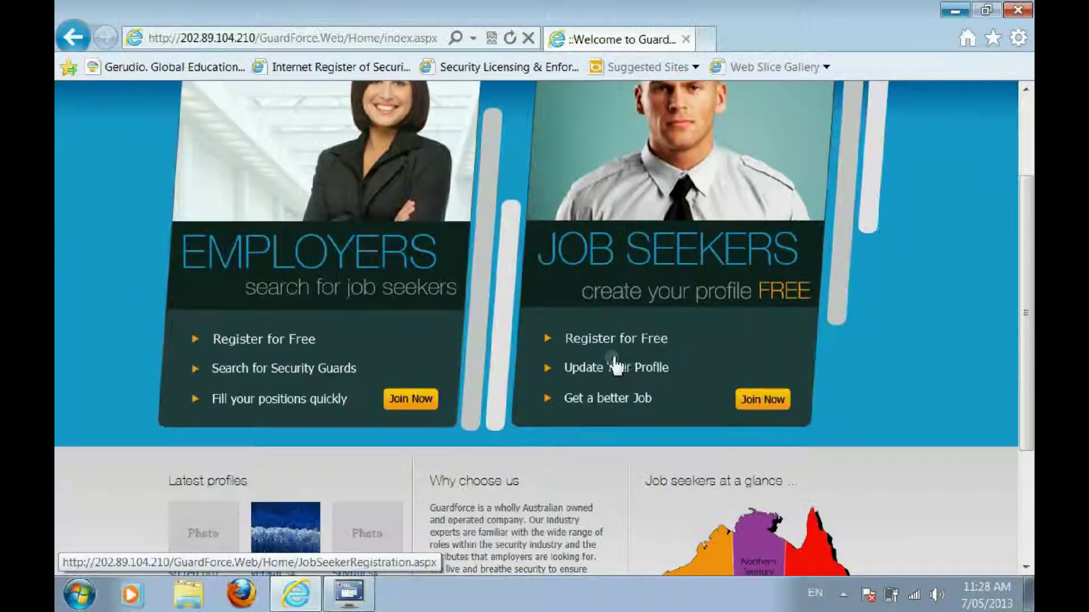
scroll(615, 365, down, 2)
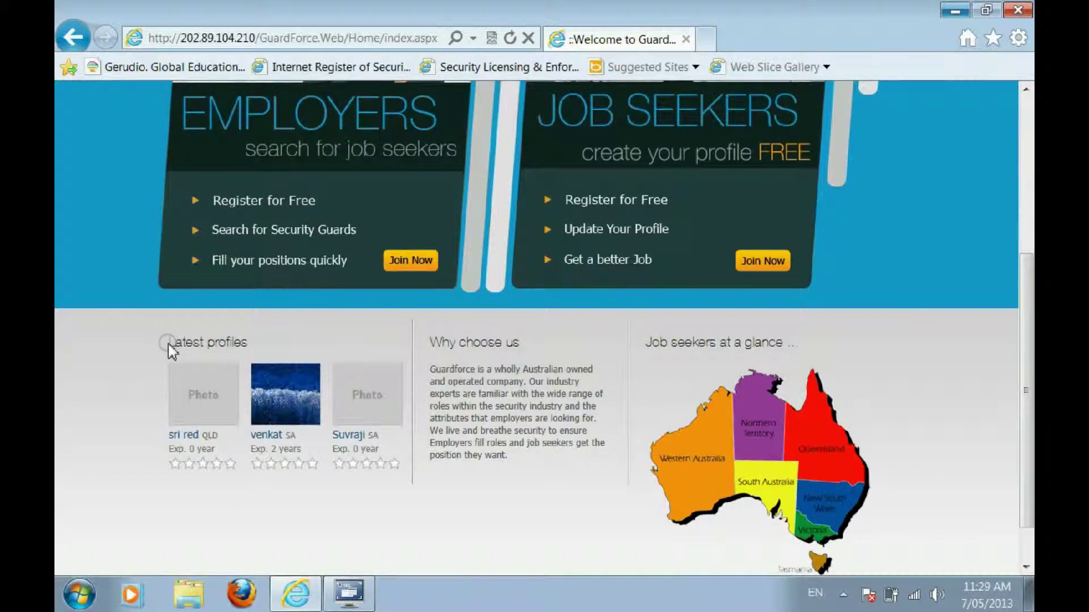
Skim the home page, highlighting the Latest profiles heading and the Why choose us paragraph
drag(168, 344, 252, 349)
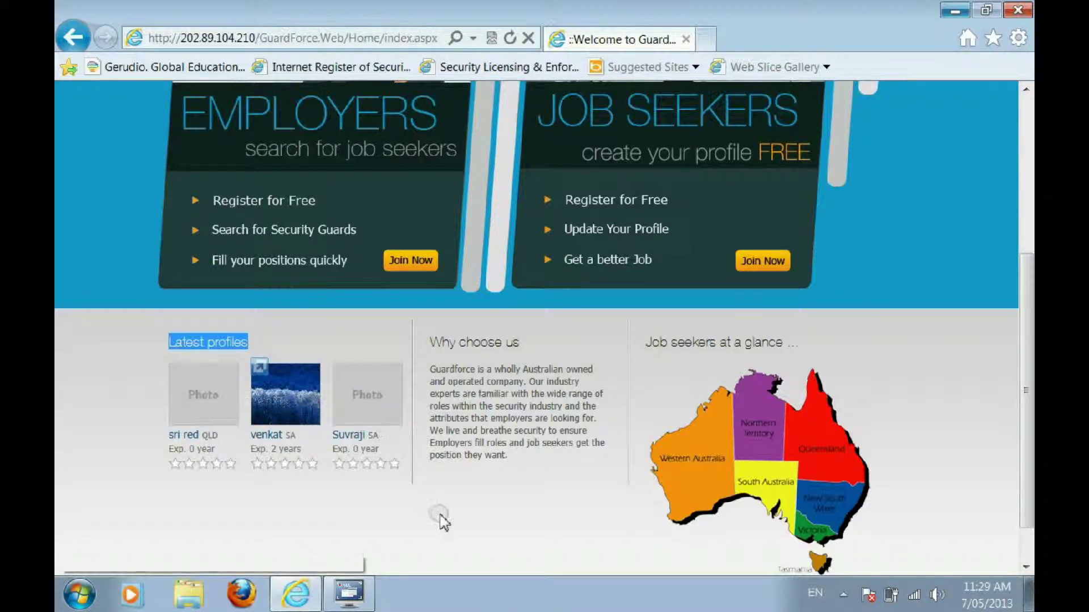
drag(530, 346, 790, 359)
click(895, 340)
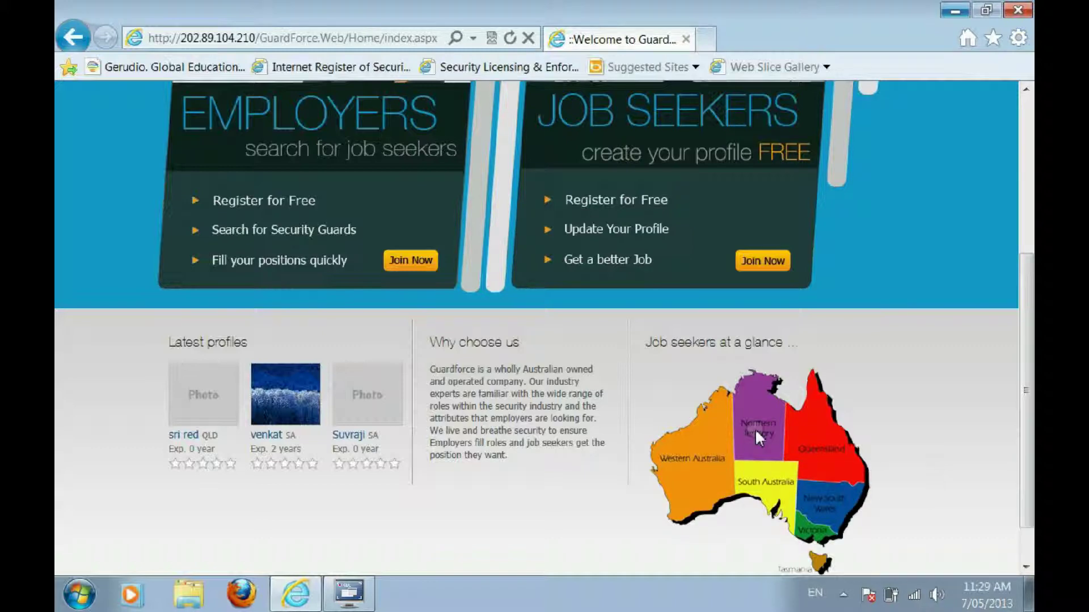
scroll(754, 428, up, 5)
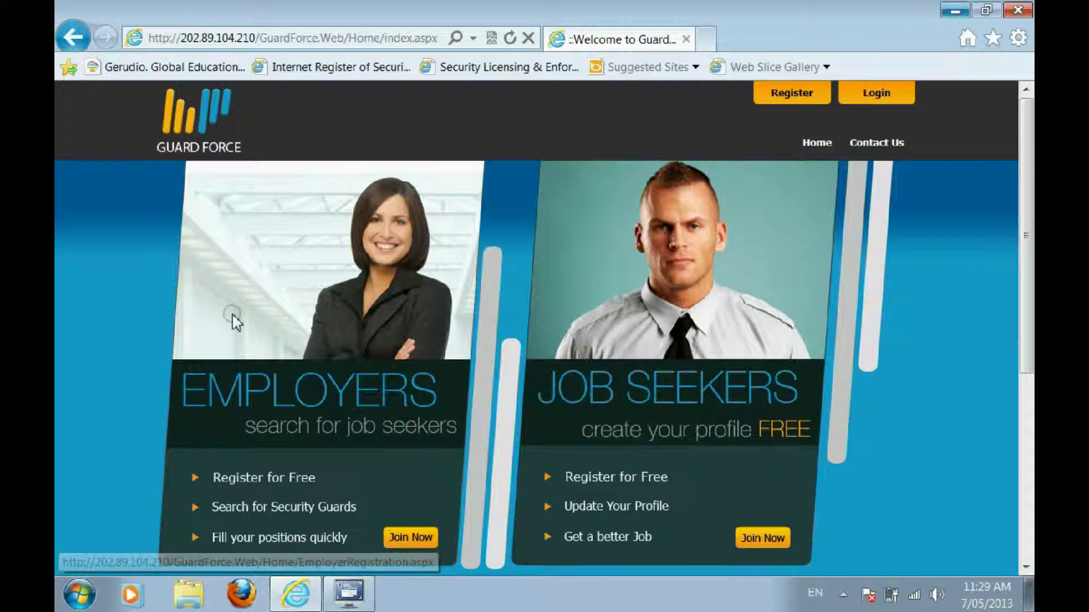
Open the employer registration form and enter the employer's e-mail address
click(426, 537)
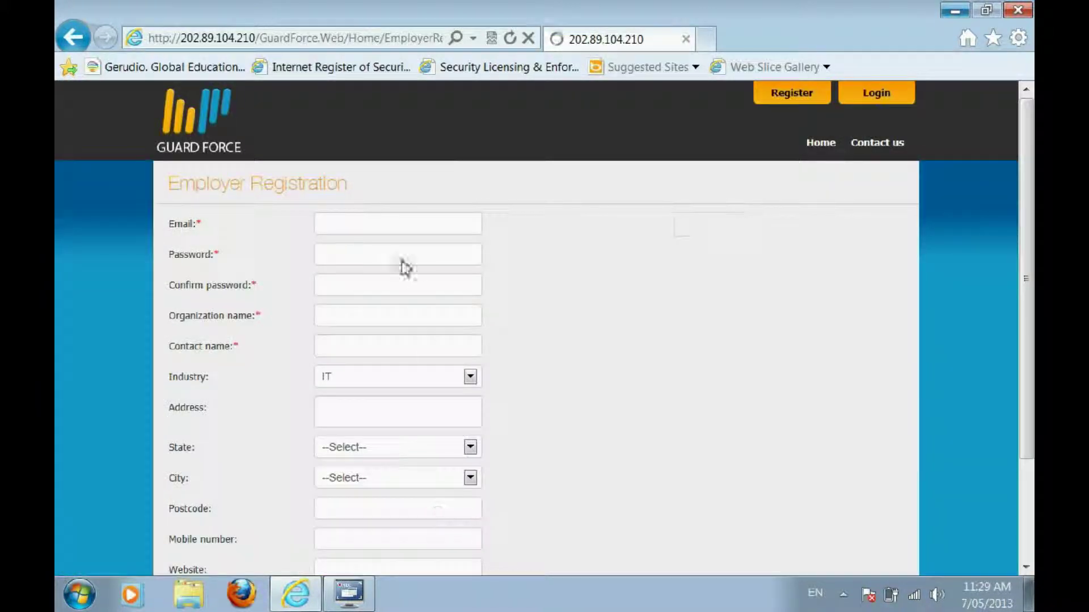
click(396, 224)
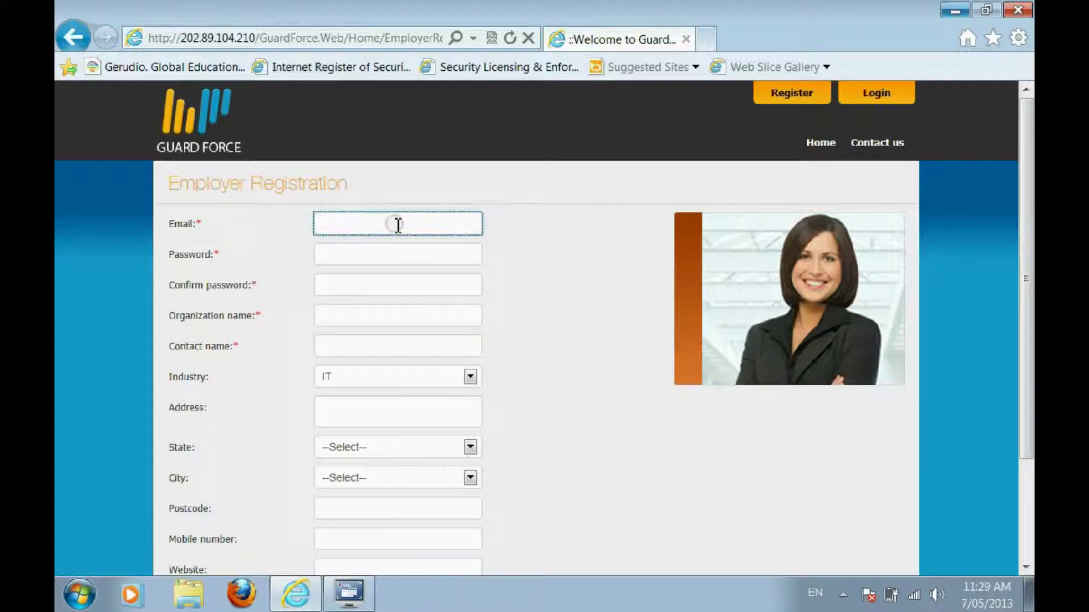
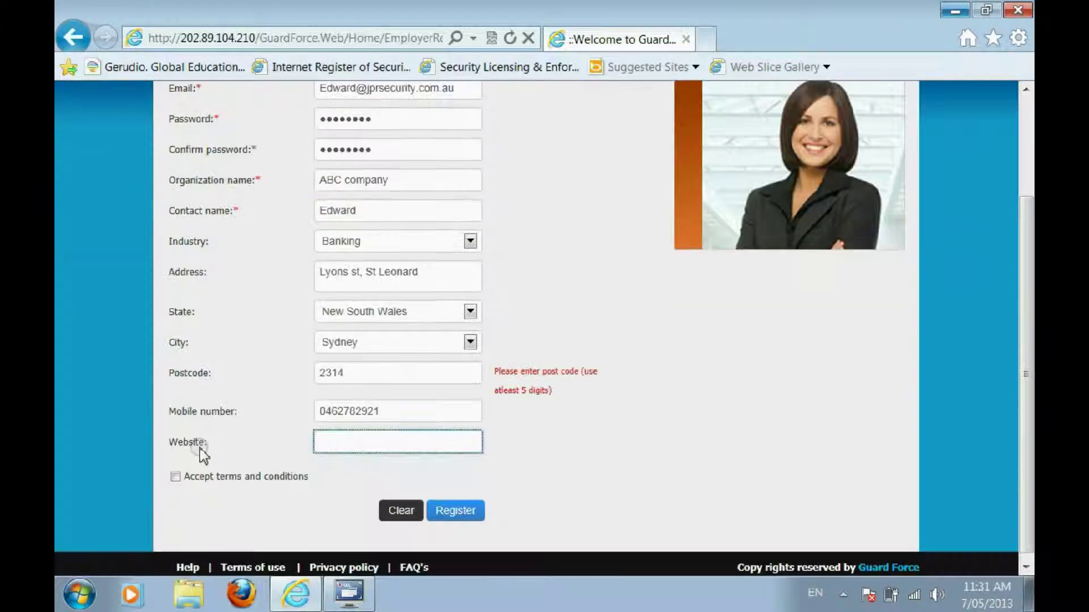
Enter the website abc.com.au, then read through the Terms of Use in a maximized window
text(abc.com.au)
click(250, 478)
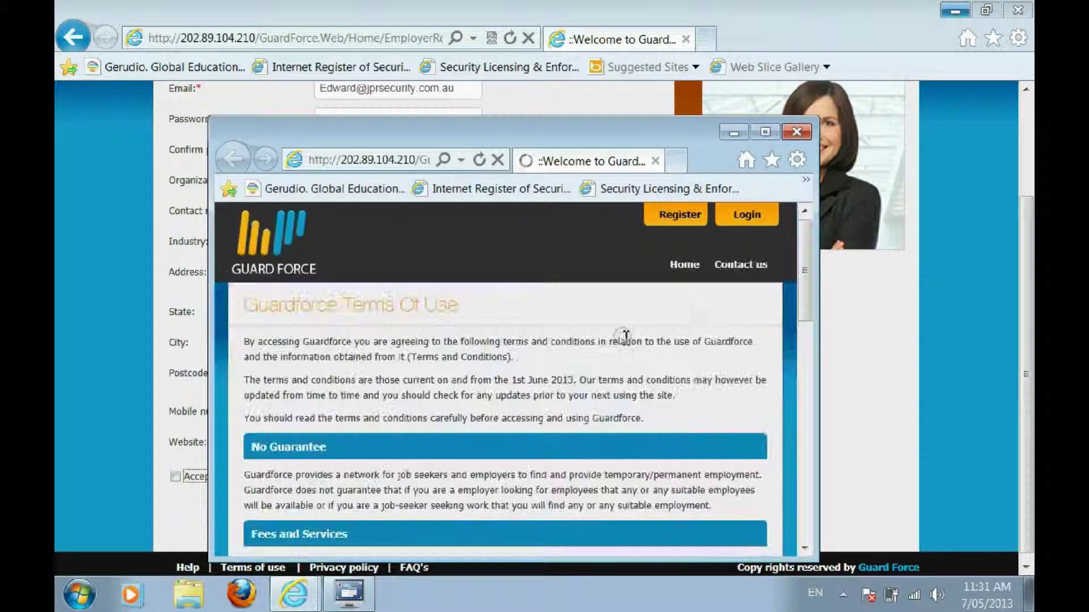
drag(244, 307, 462, 301)
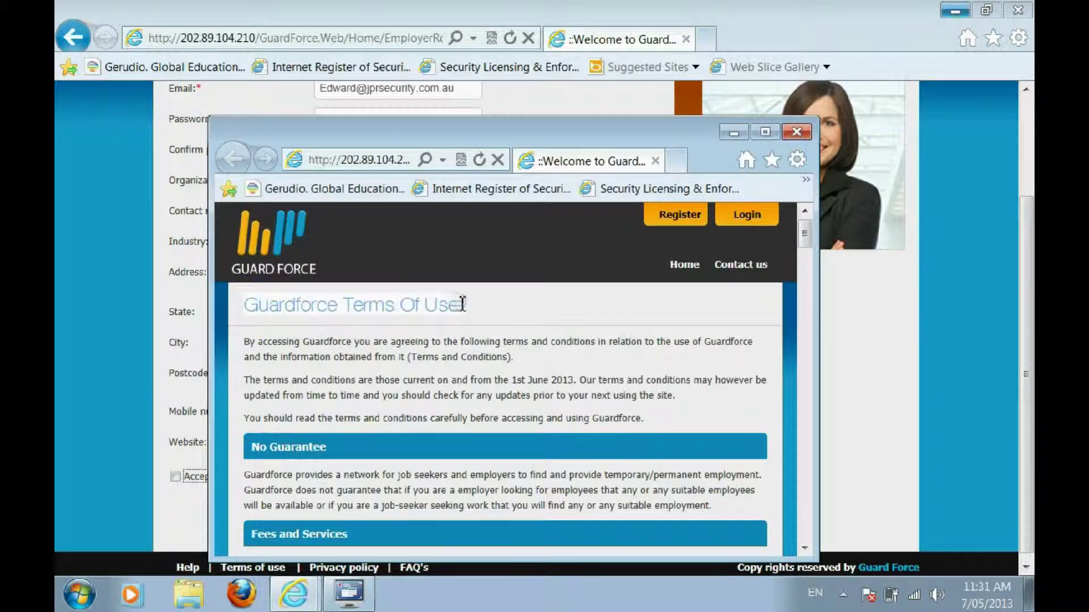
click(765, 132)
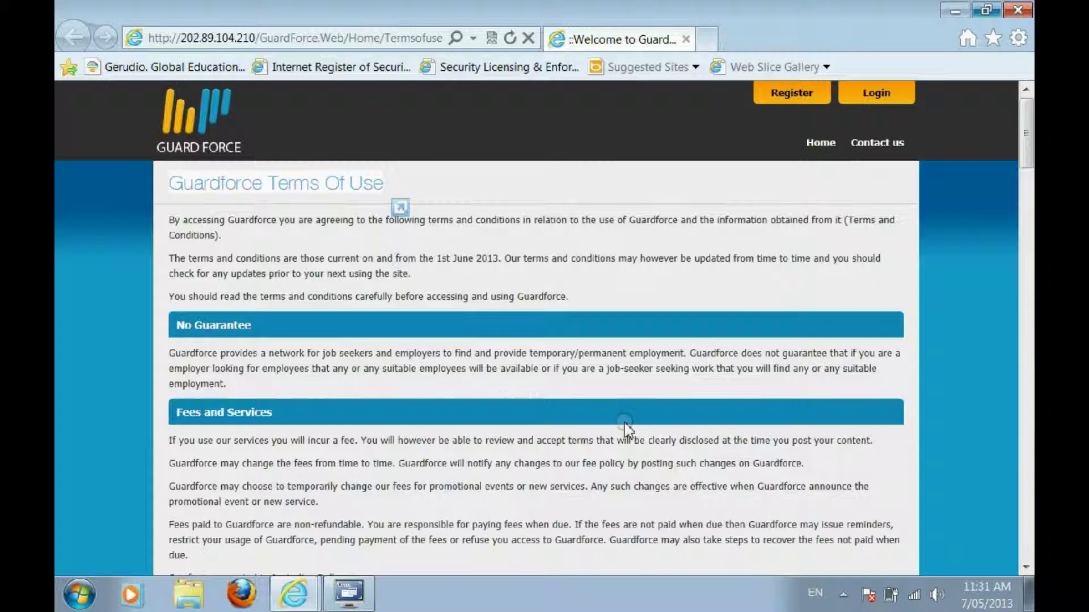
scroll(626, 428, down, 2)
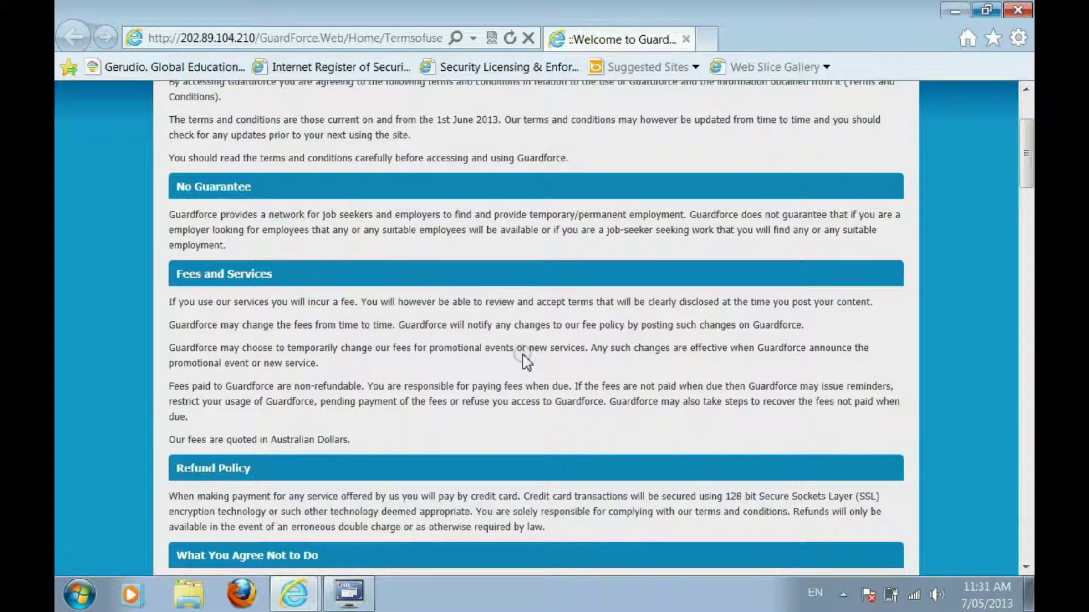
scroll(538, 417, down, 10)
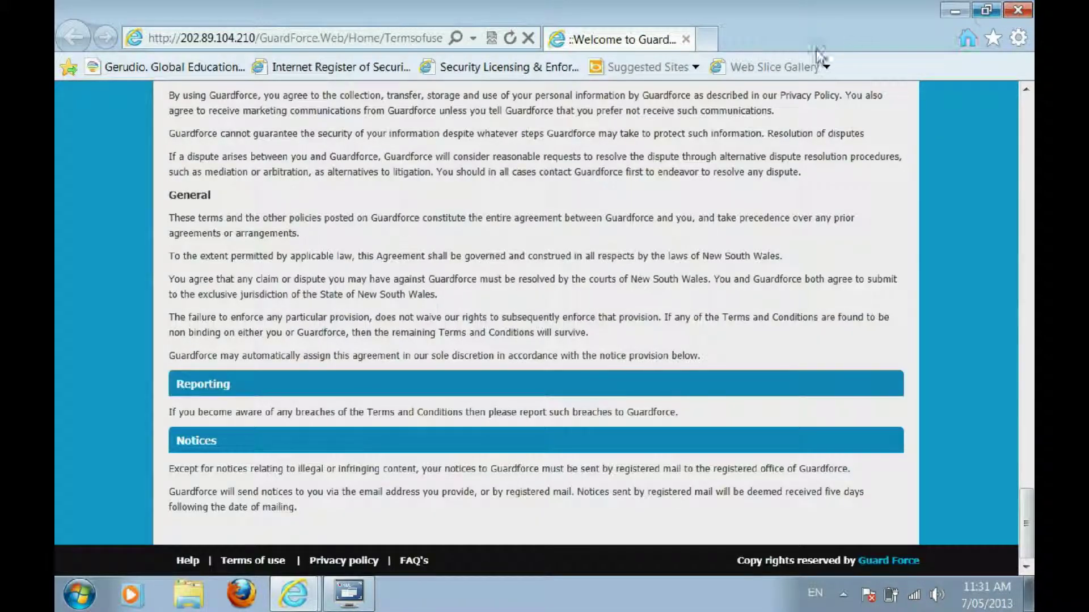
click(1018, 10)
Log in with the employer's e-mail and password from the login panel
click(422, 436)
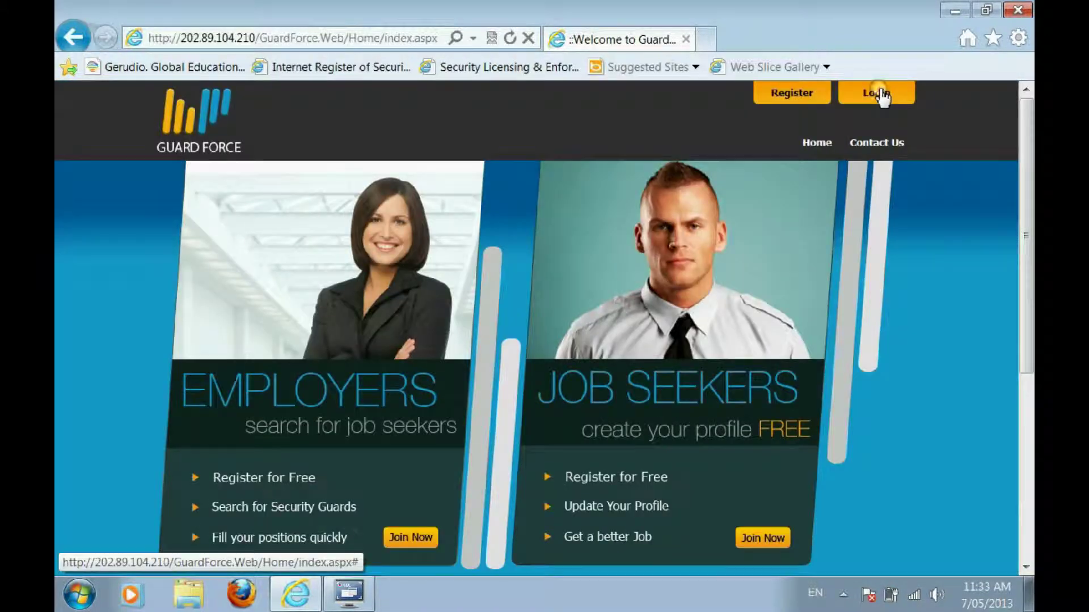
click(876, 93)
click(860, 126)
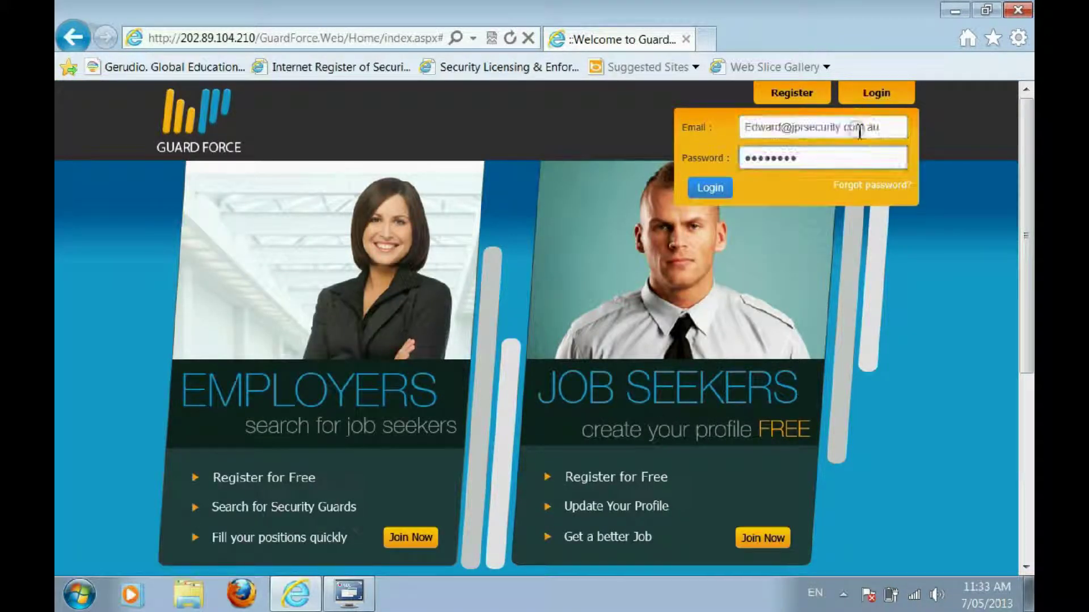
click(710, 188)
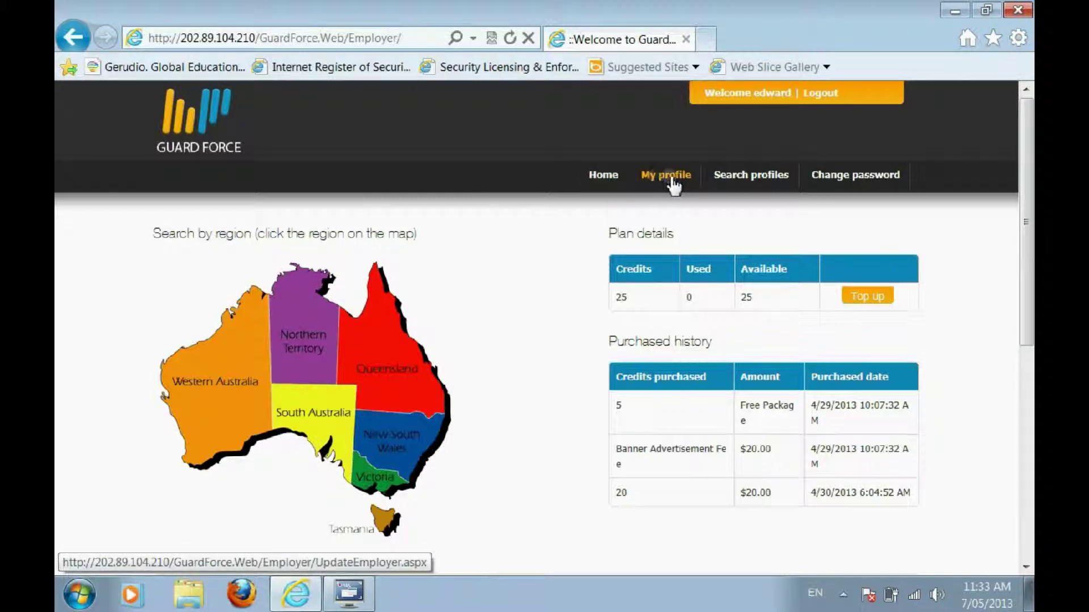
Review Plan details and Purchased history, showing 1 credit used and 24 remaining
scroll(612, 161, down, 1)
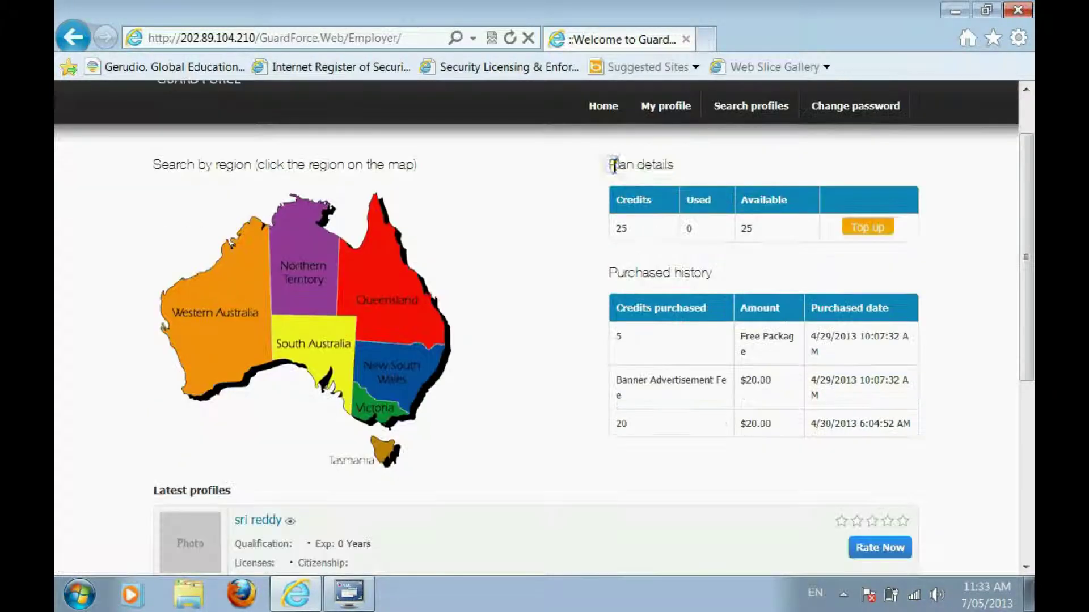
drag(610, 164, 676, 163)
click(709, 170)
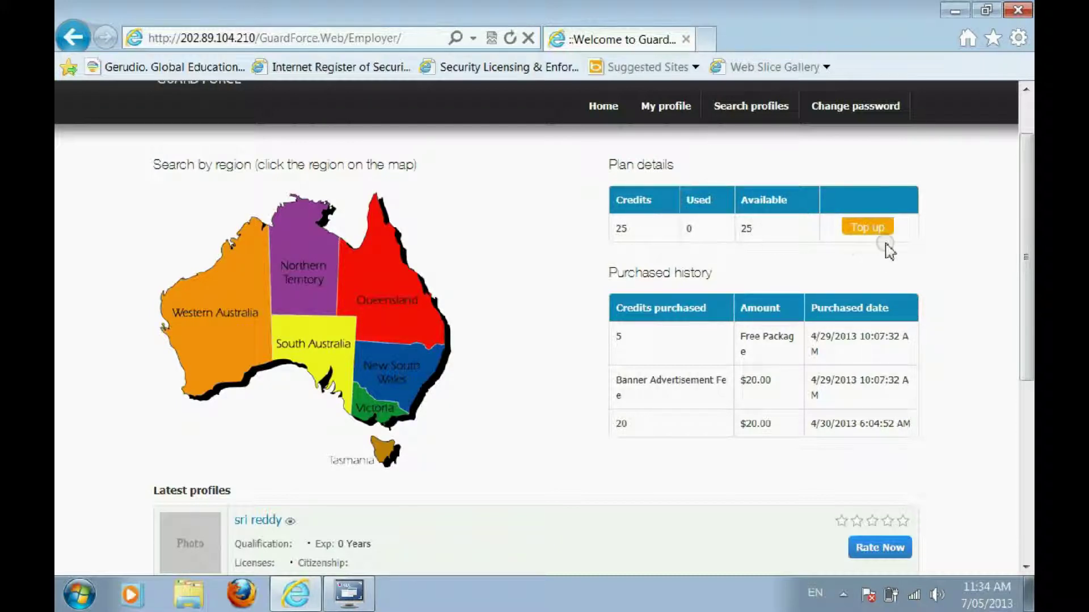
scroll(889, 251, down, 2)
drag(612, 159, 718, 143)
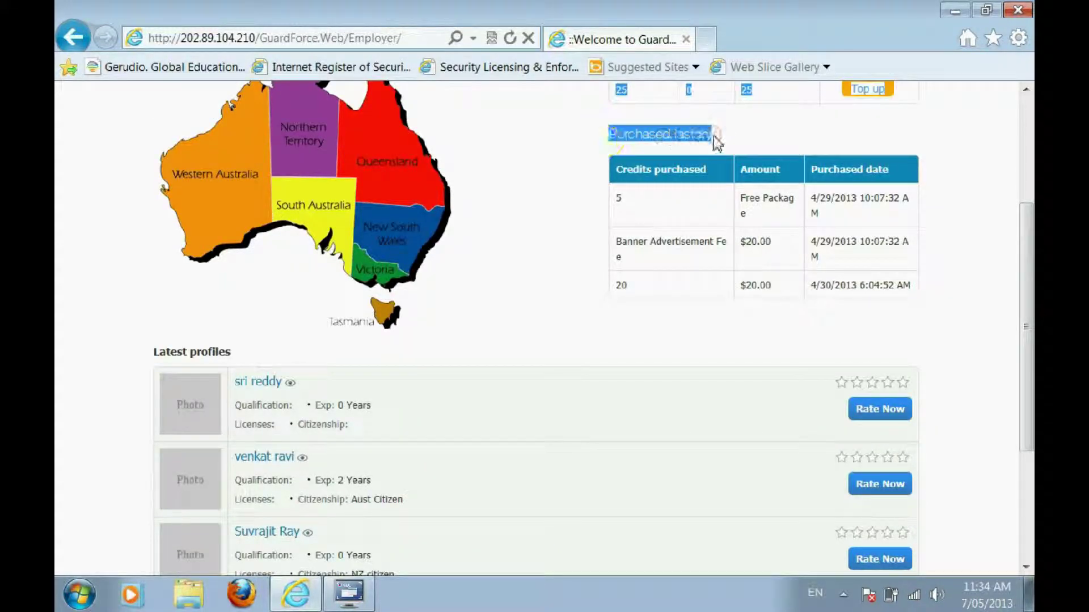
click(716, 141)
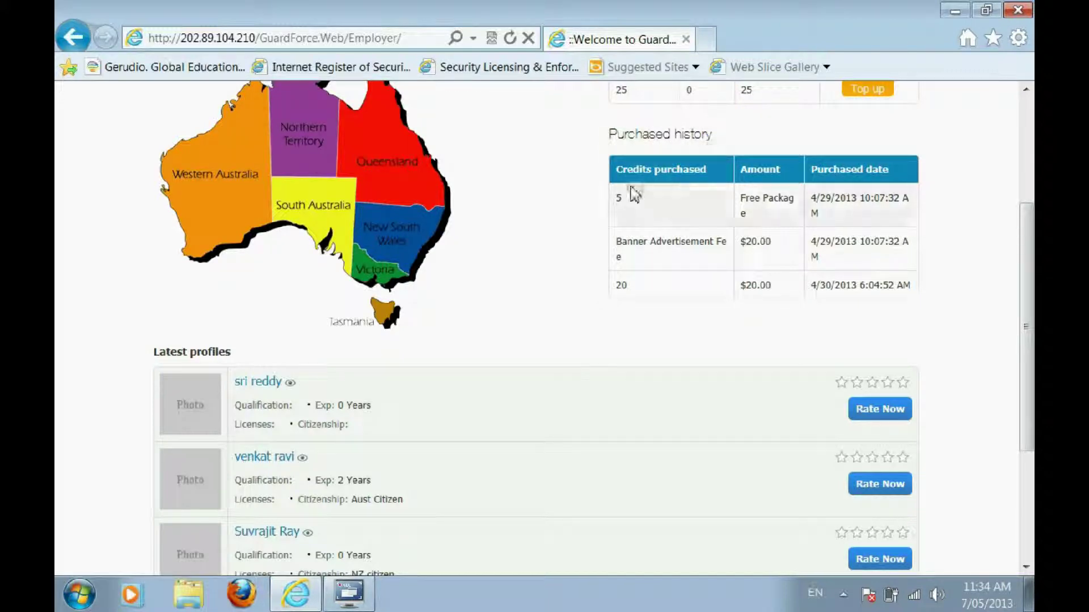
Scroll to the Latest profiles list of five job seekers and highlight its heading
click(810, 343)
scroll(811, 344, down, 2)
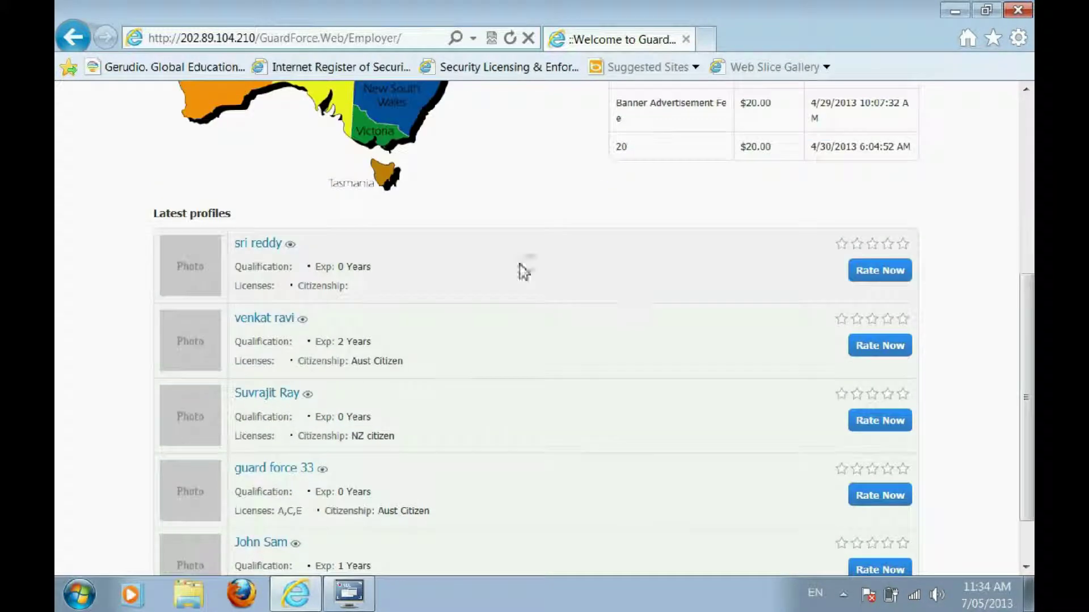
scroll(522, 269, up, 3)
scroll(396, 287, down, 2)
drag(154, 288, 236, 291)
scroll(236, 291, down, 2)
click(130, 193)
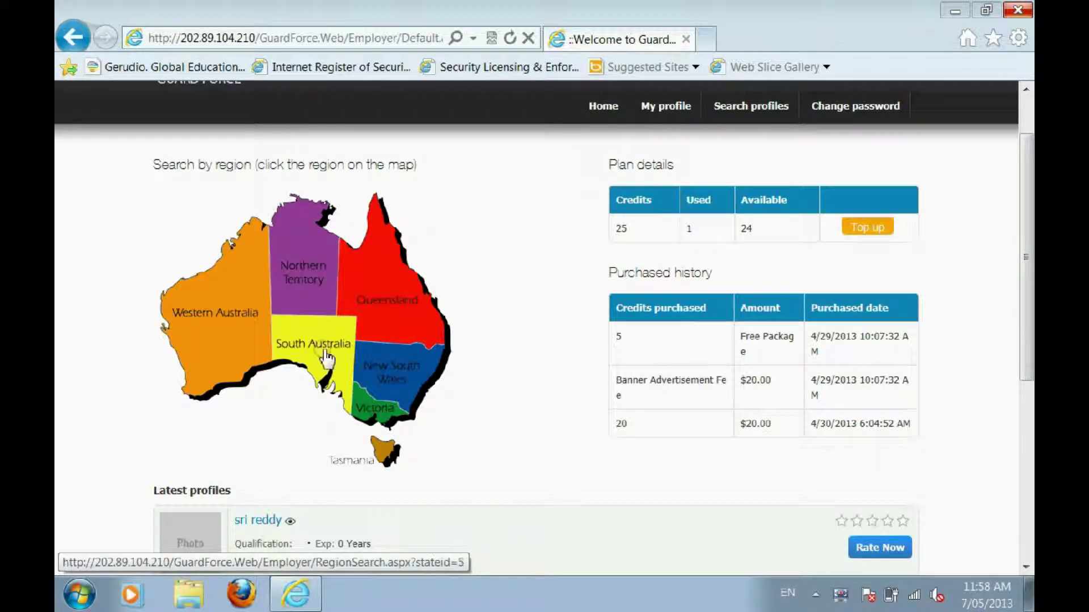
Pick New South Wales on the region map, tick Sydney and search for job seekers
click(390, 374)
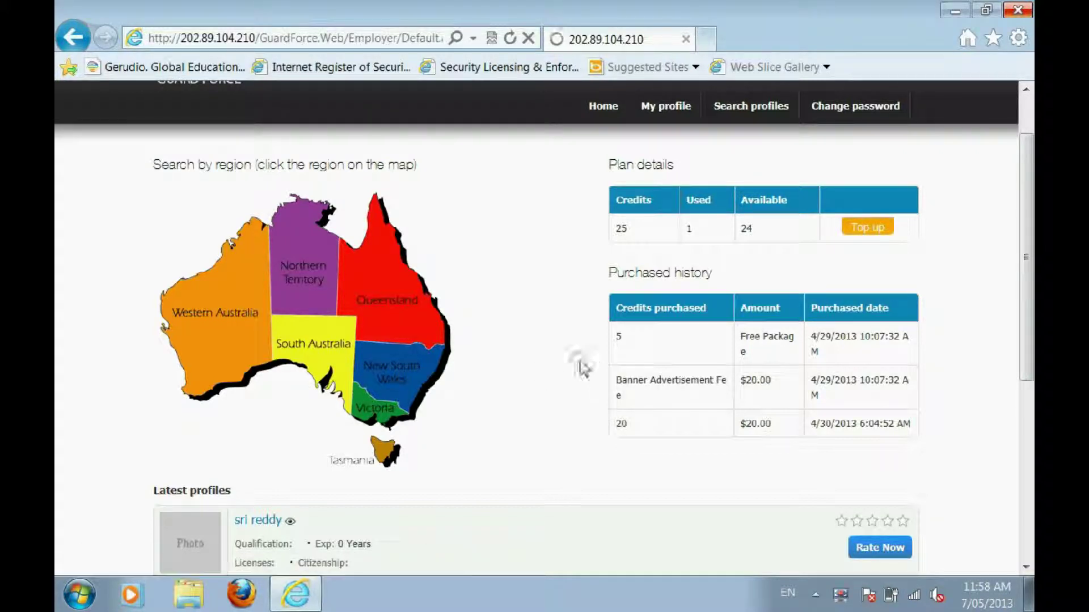
click(400, 372)
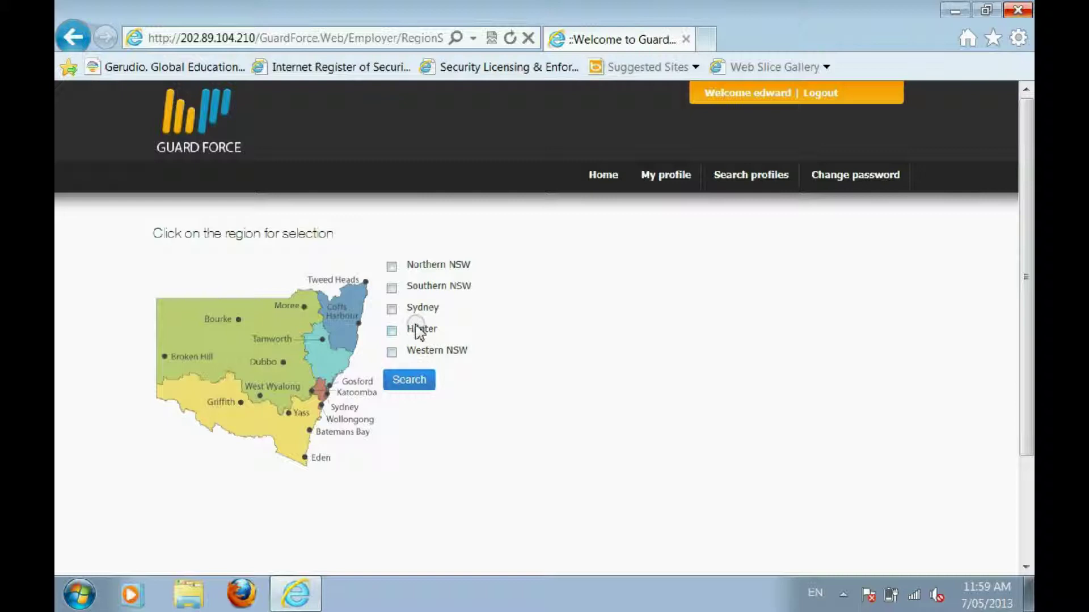
click(395, 312)
click(417, 382)
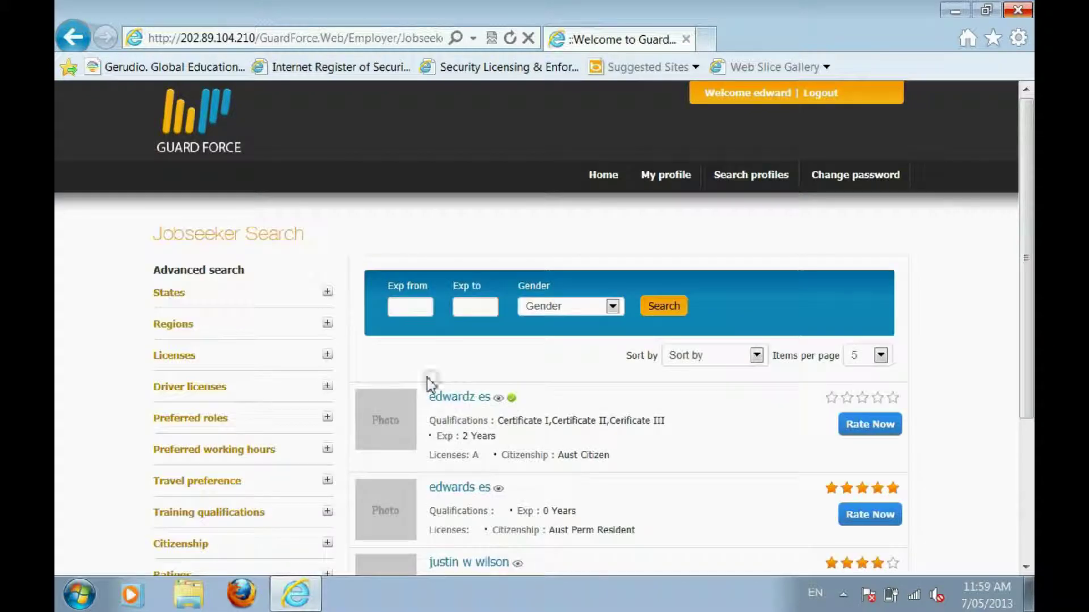
Expand the States filter, leave only New South Wales ticked, and apply it
scroll(410, 341, down, 2)
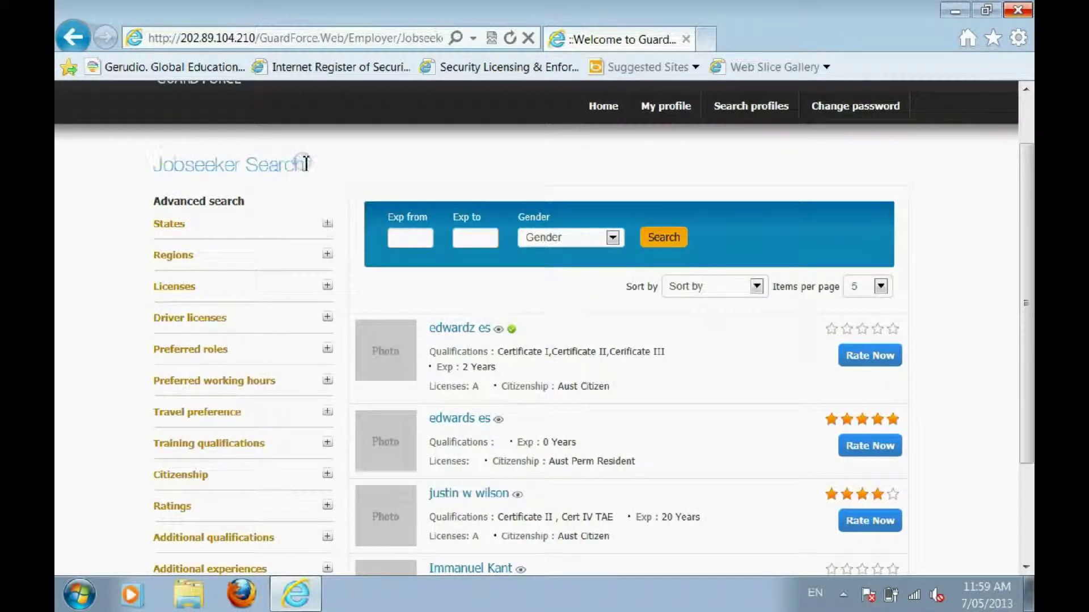
scroll(292, 170, down, 2)
click(326, 149)
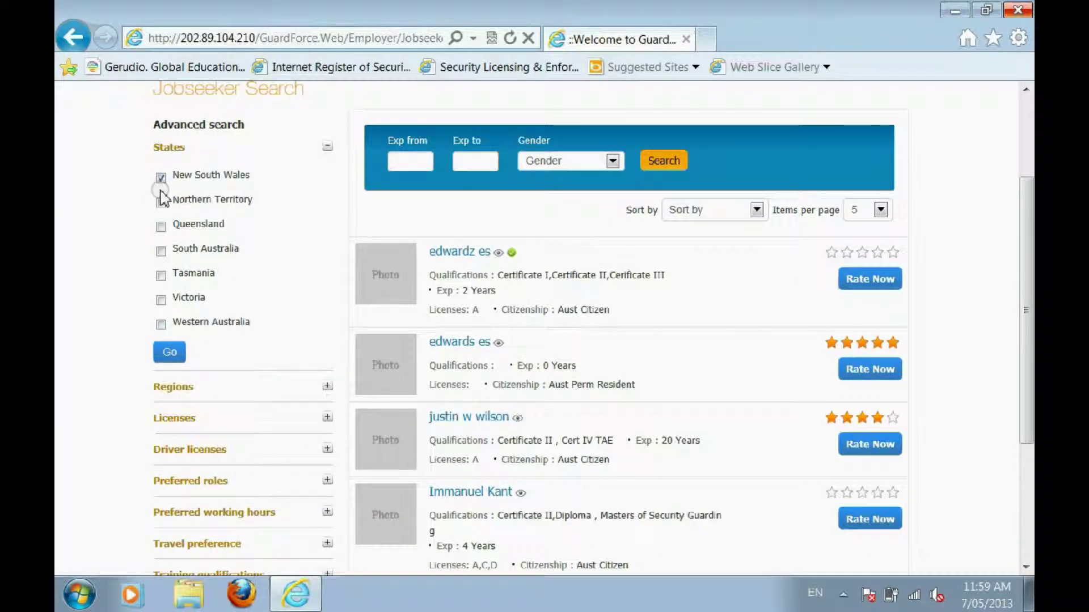
click(161, 200)
click(160, 202)
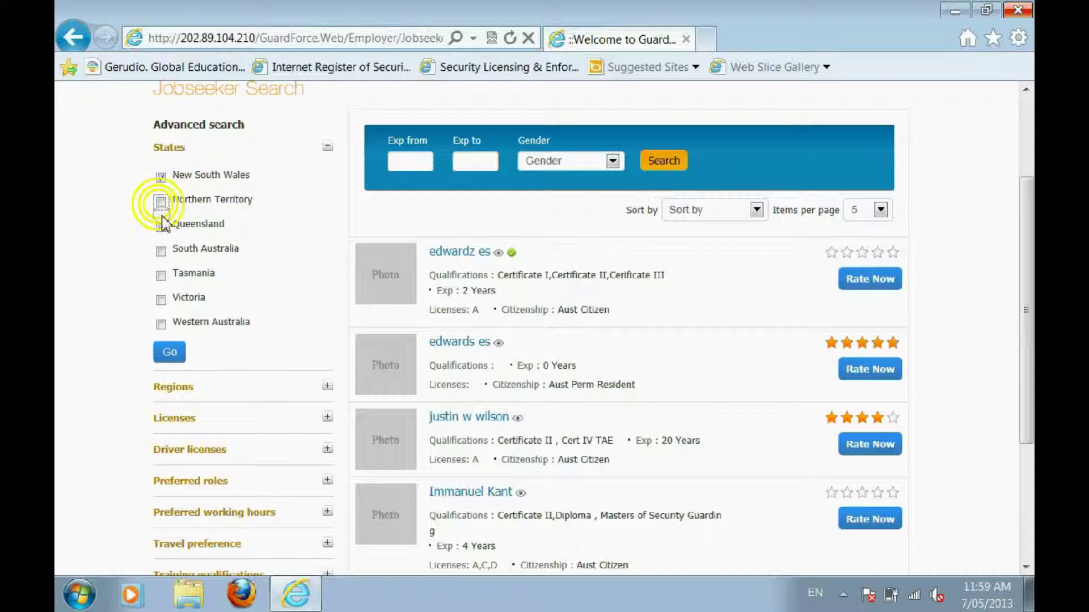
click(162, 225)
click(172, 354)
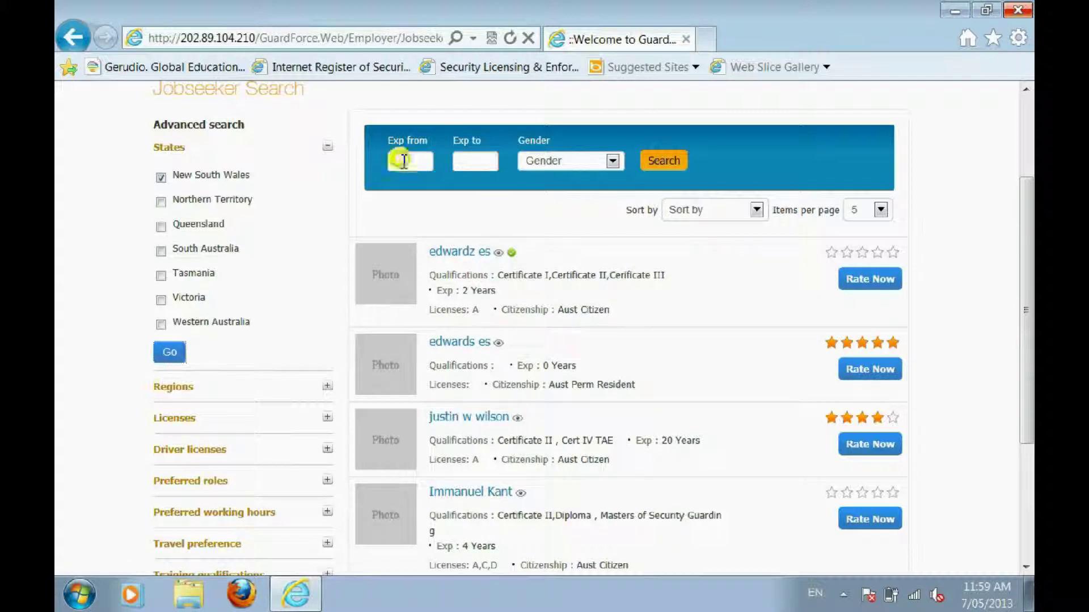
Search with 1–2 years' experience, then clear both experience fields
text(1)
key(Tab)
text(2)
click(664, 160)
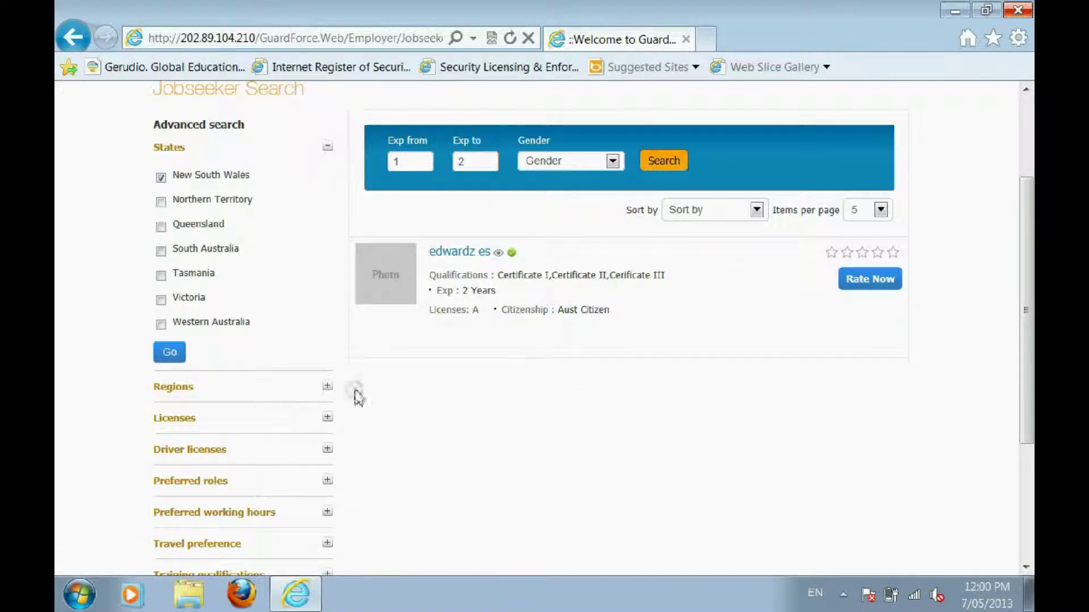
click(479, 307)
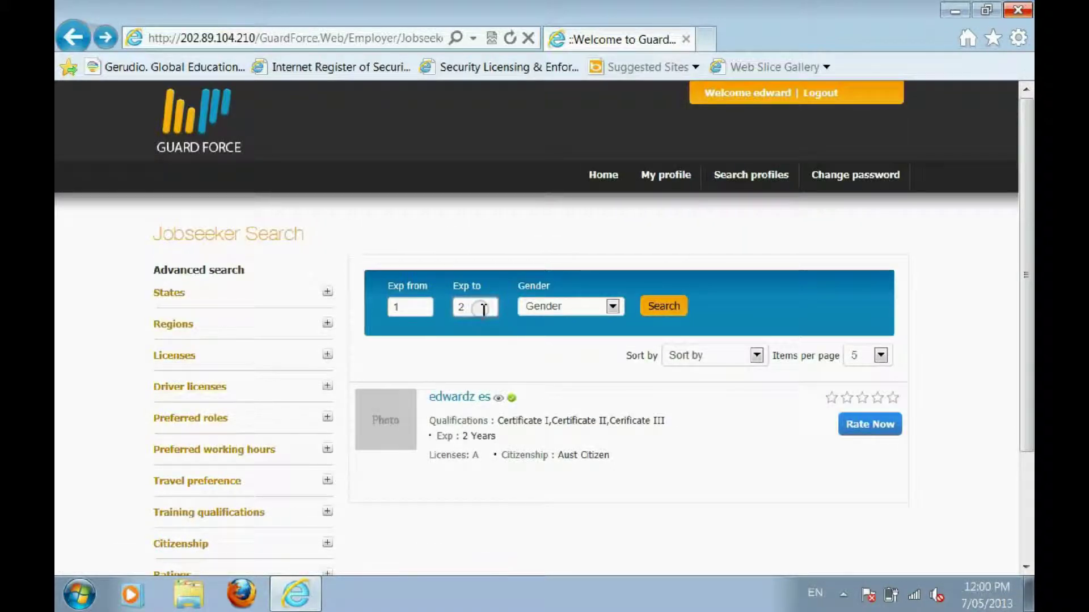
click(406, 306)
Rerun the job seeker search and sort the results by Experience
click(678, 309)
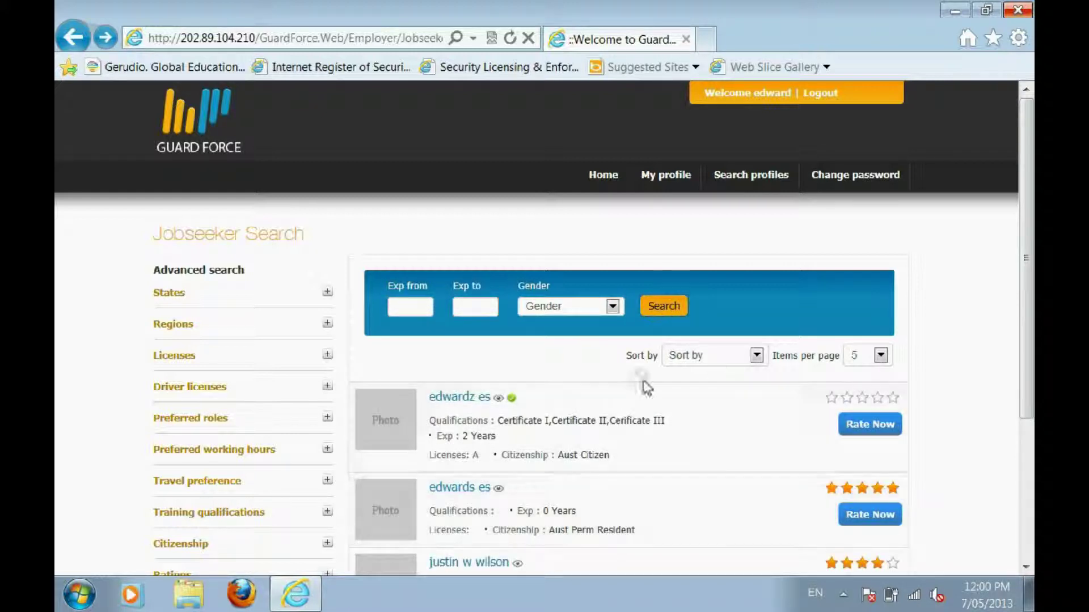
click(686, 355)
click(710, 380)
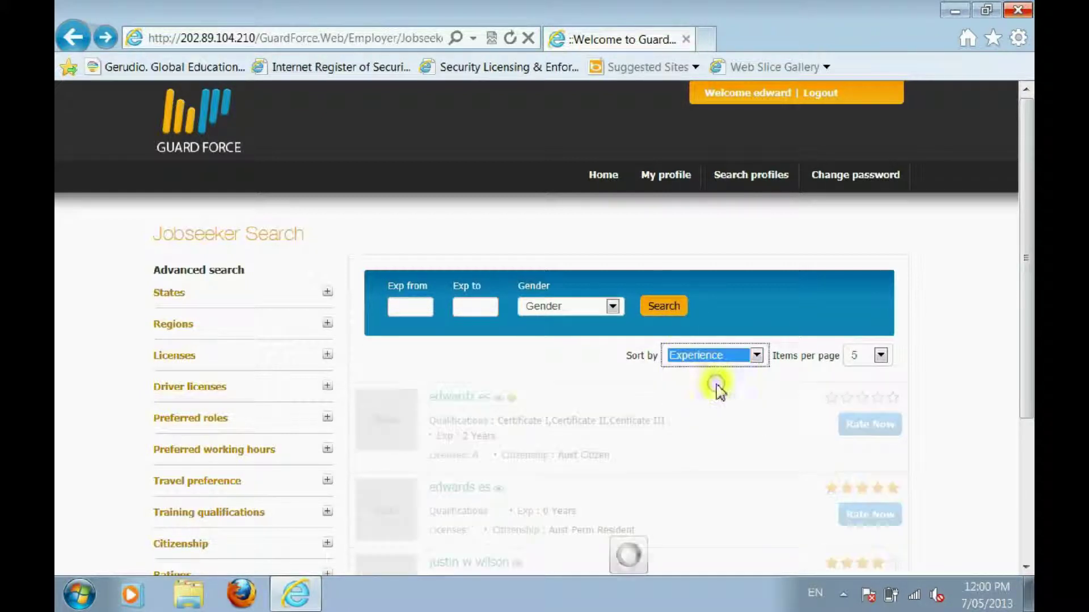
scroll(389, 338, down, 3)
scroll(620, 369, down, 4)
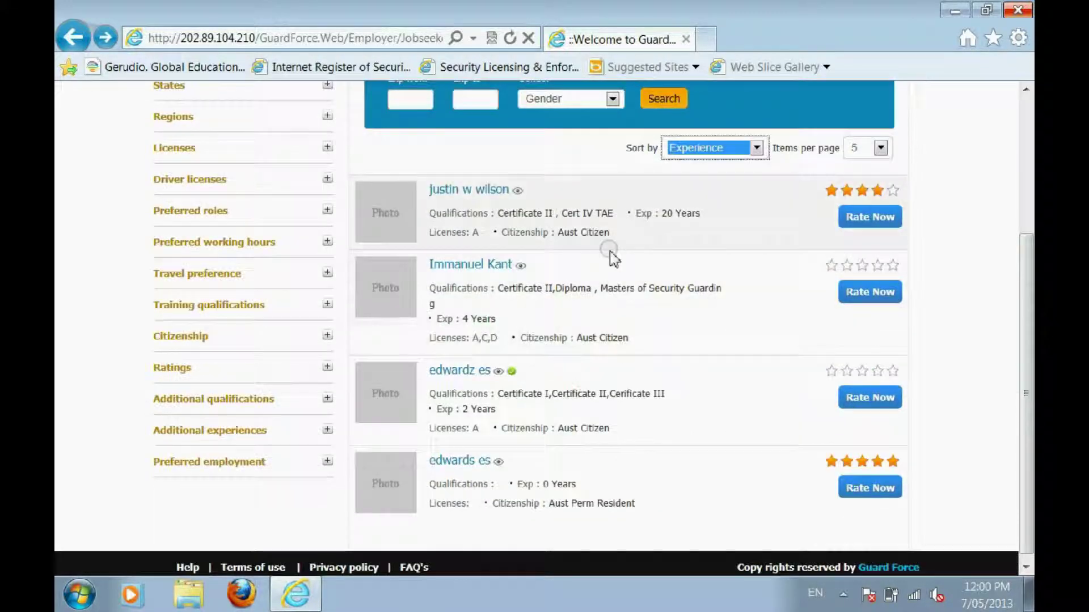
Show 10 results per page so all four job seekers fit on one page
drag(660, 215, 703, 215)
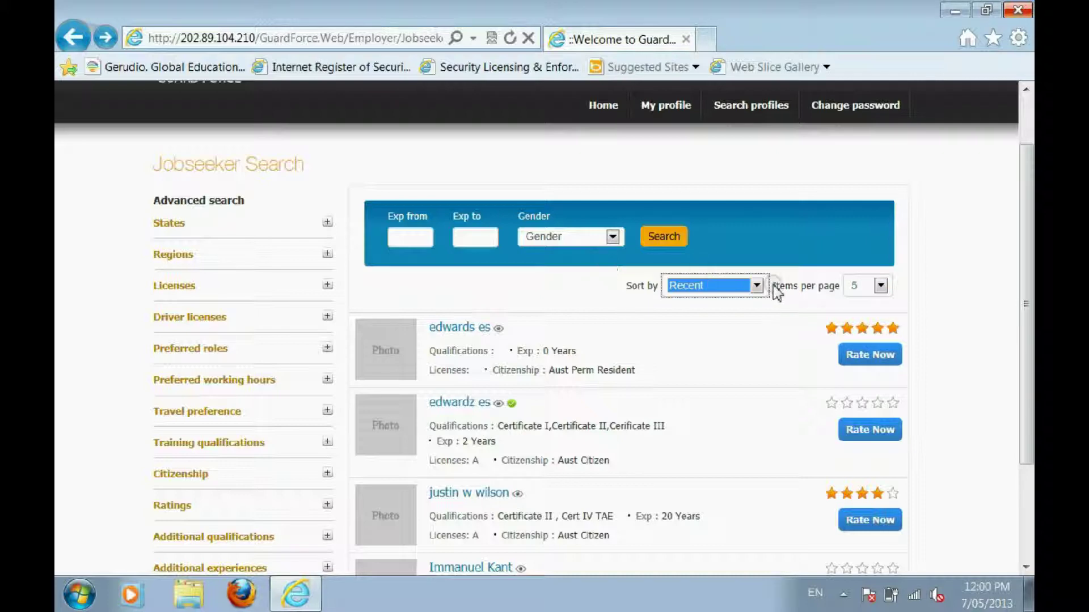
drag(773, 285, 839, 287)
click(881, 285)
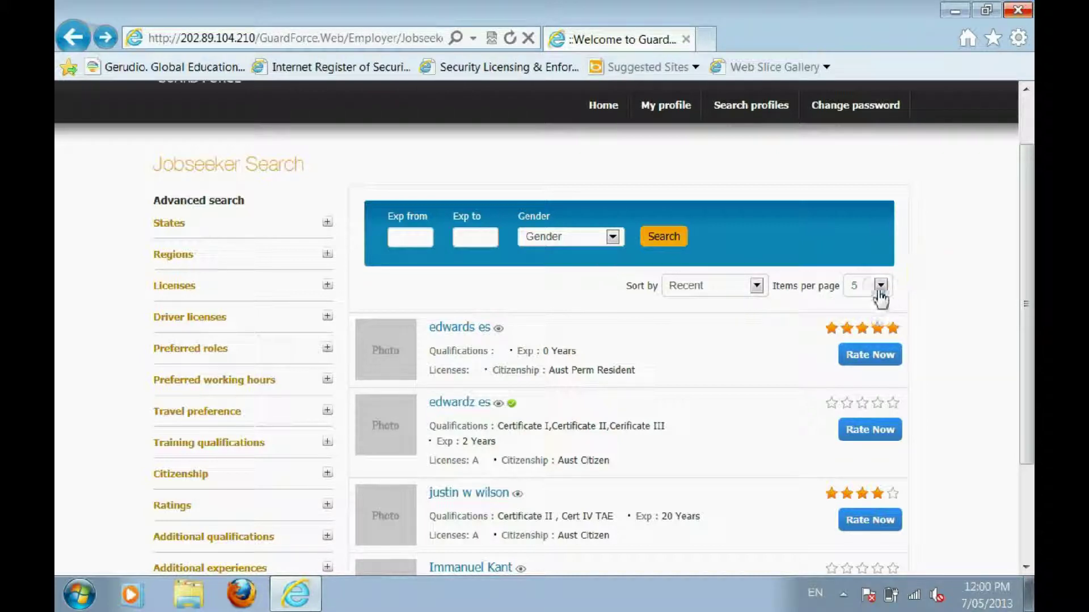
click(880, 288)
click(879, 313)
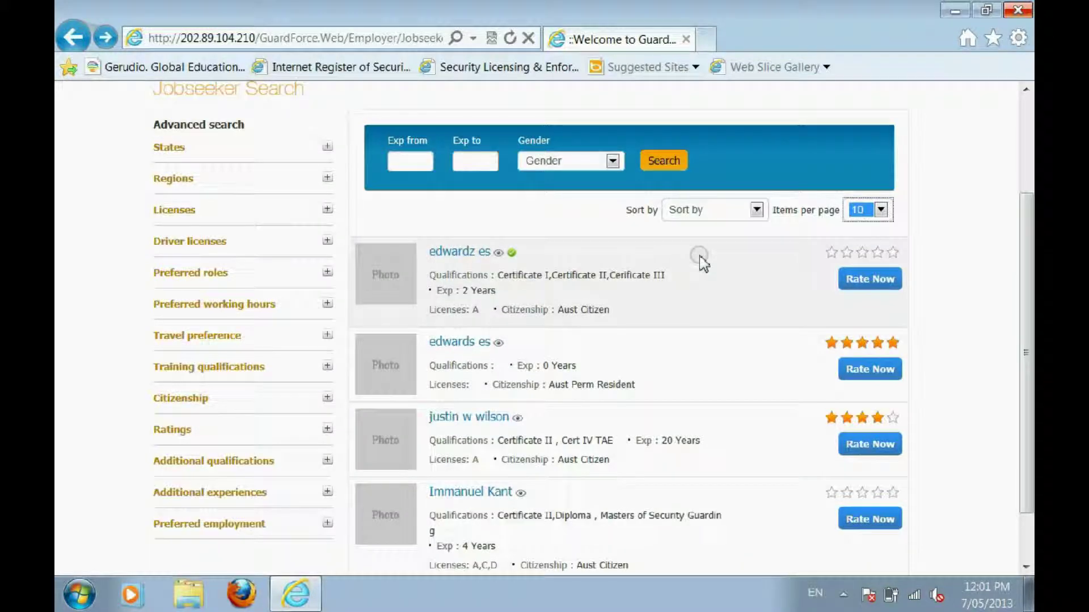
Open the first job seeker's profile and scroll to the Rate this profile section
click(457, 253)
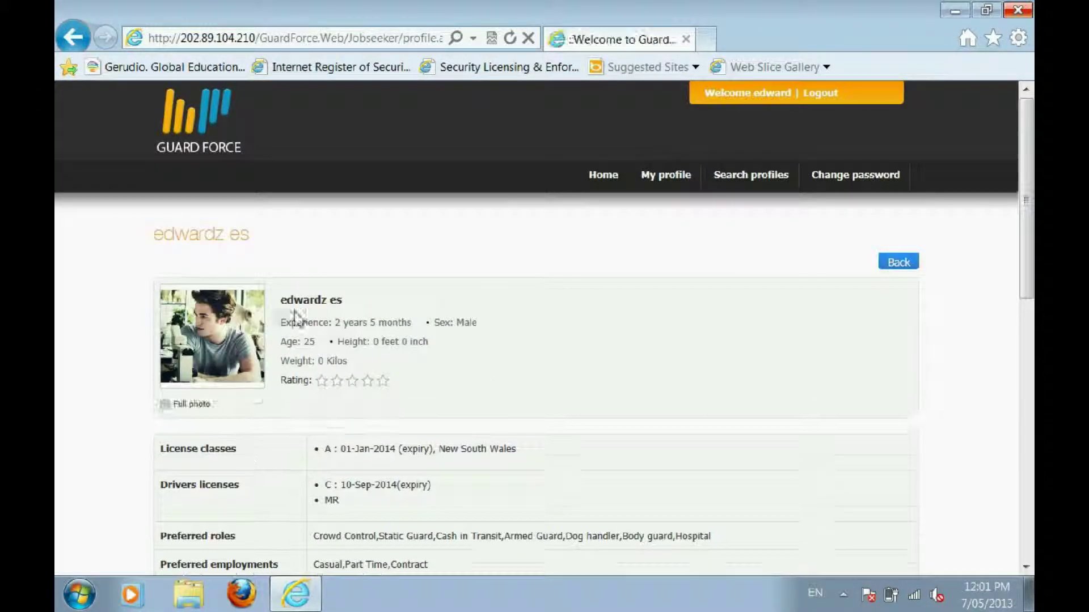
scroll(280, 309, down, 9)
drag(260, 396, 236, 413)
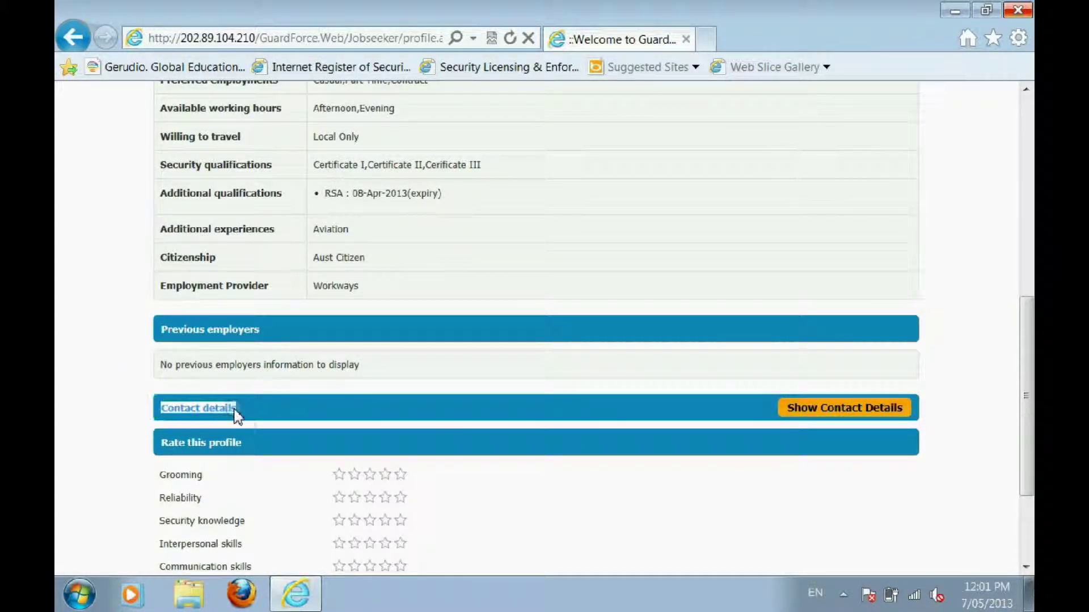
click(292, 408)
scroll(292, 409, down, 2)
click(406, 406)
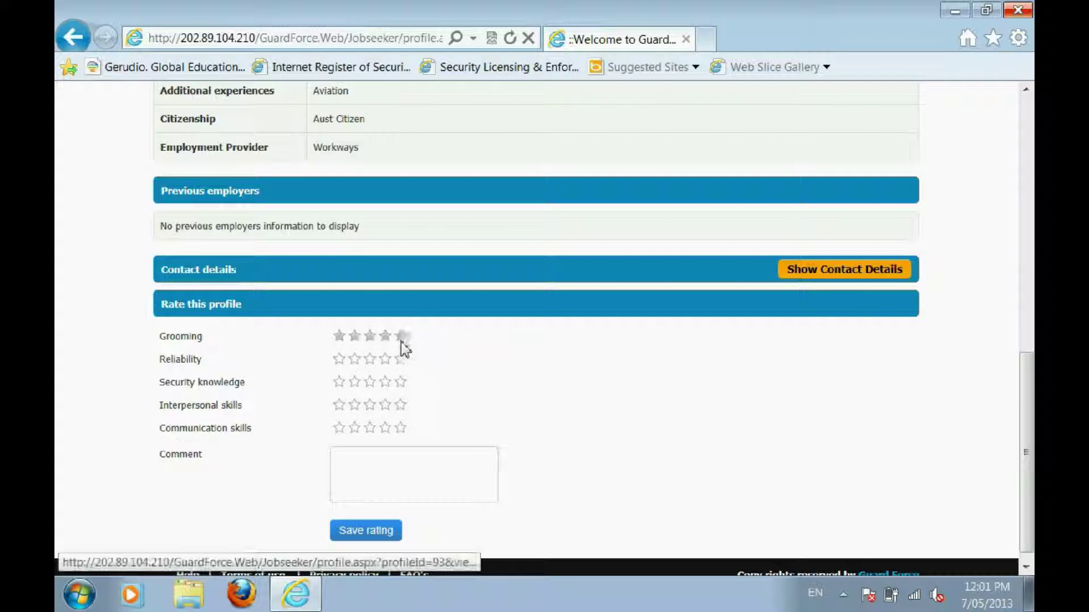
Rate Grooming, Reliability, Security knowledge and Communication 4 stars, Interpersonal skills 5 stars
click(385, 335)
click(385, 358)
click(385, 382)
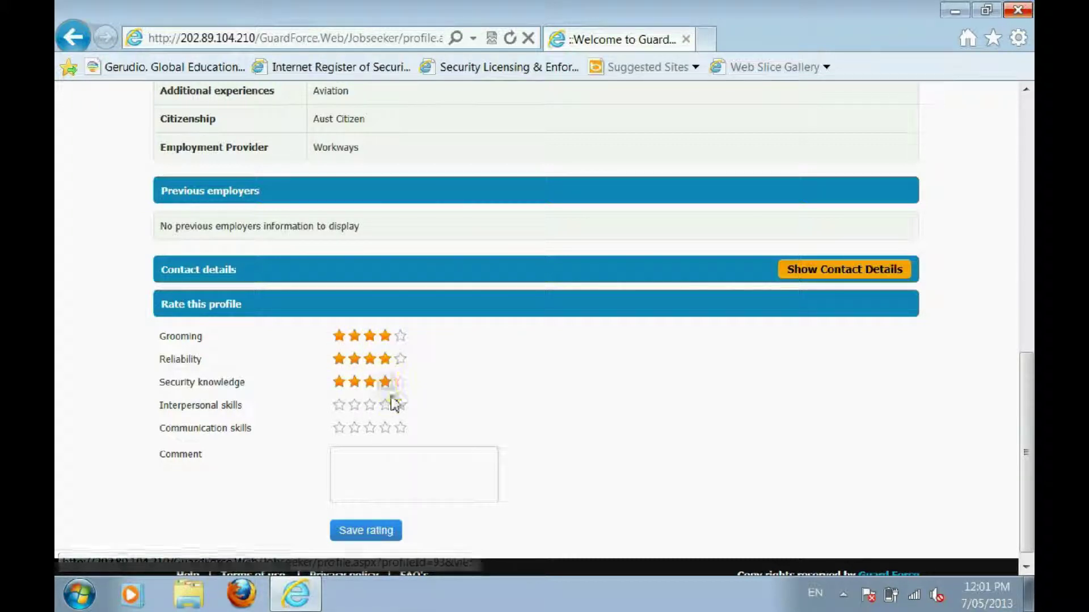
click(401, 405)
click(385, 428)
click(377, 467)
key(alt+Left)
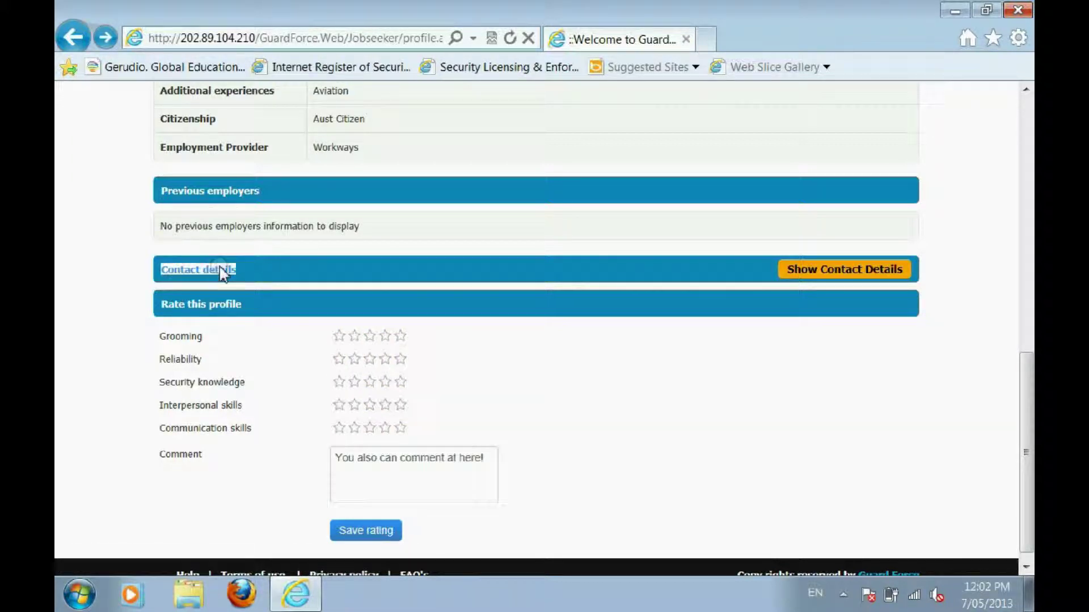
Reveal the job seeker's contact details, accepting the credit charge
click(851, 270)
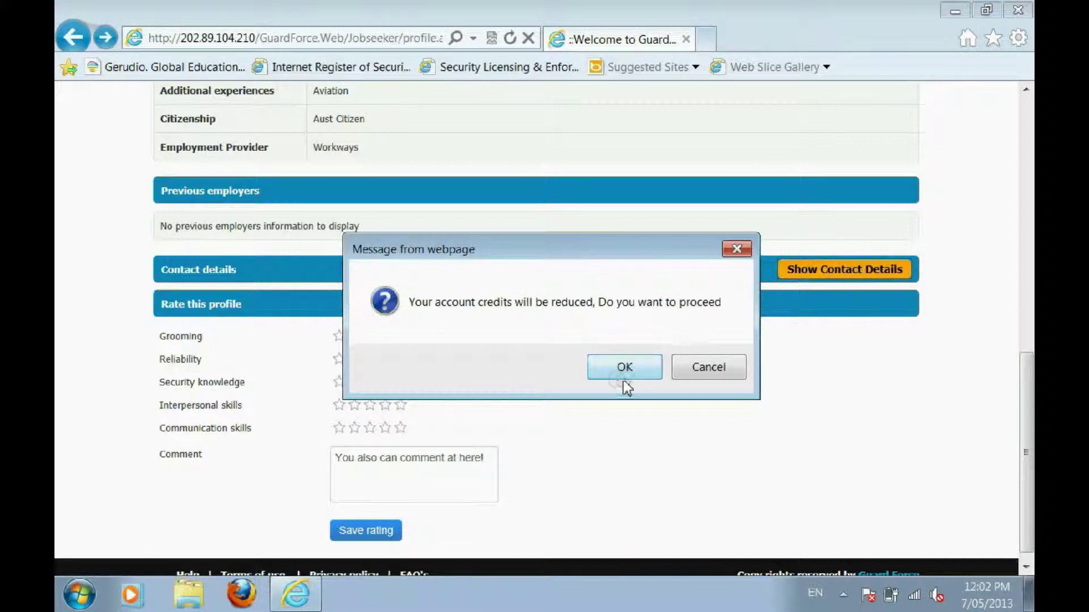
click(611, 374)
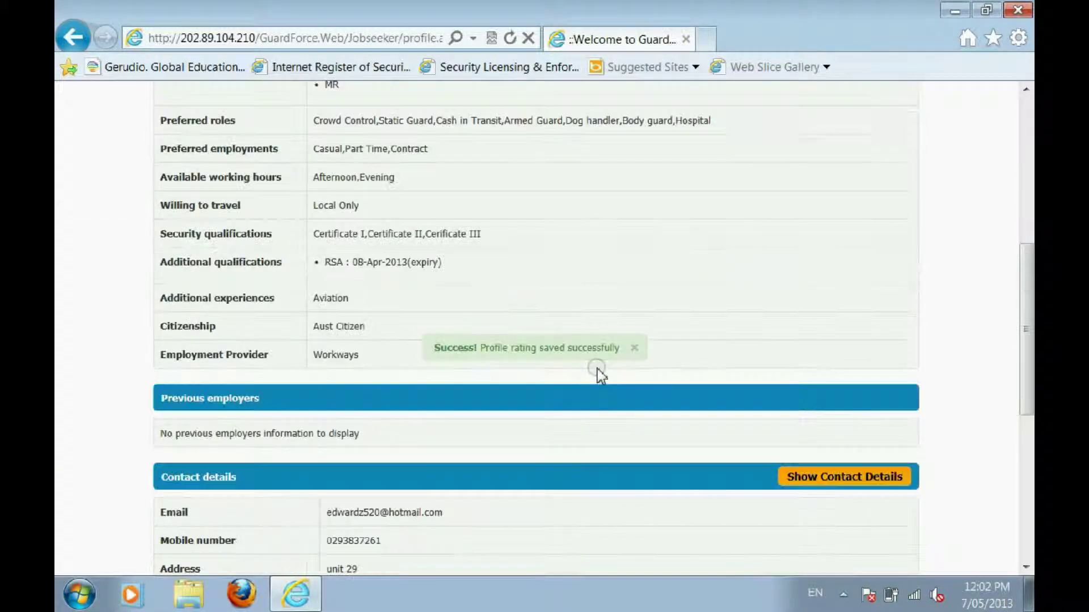
scroll(601, 375, down, 2)
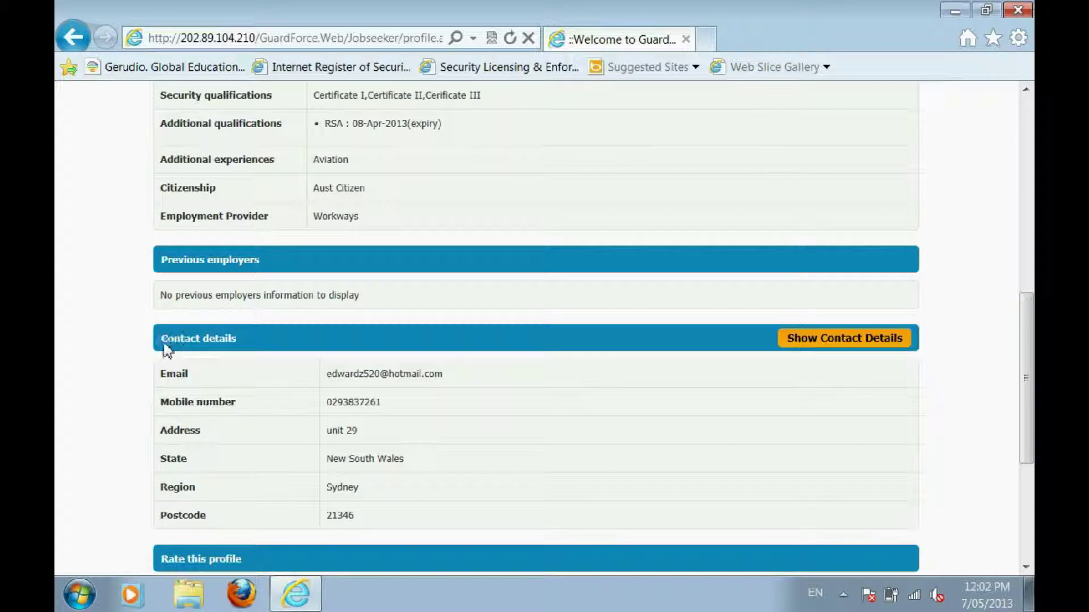
drag(162, 341, 260, 347)
click(260, 343)
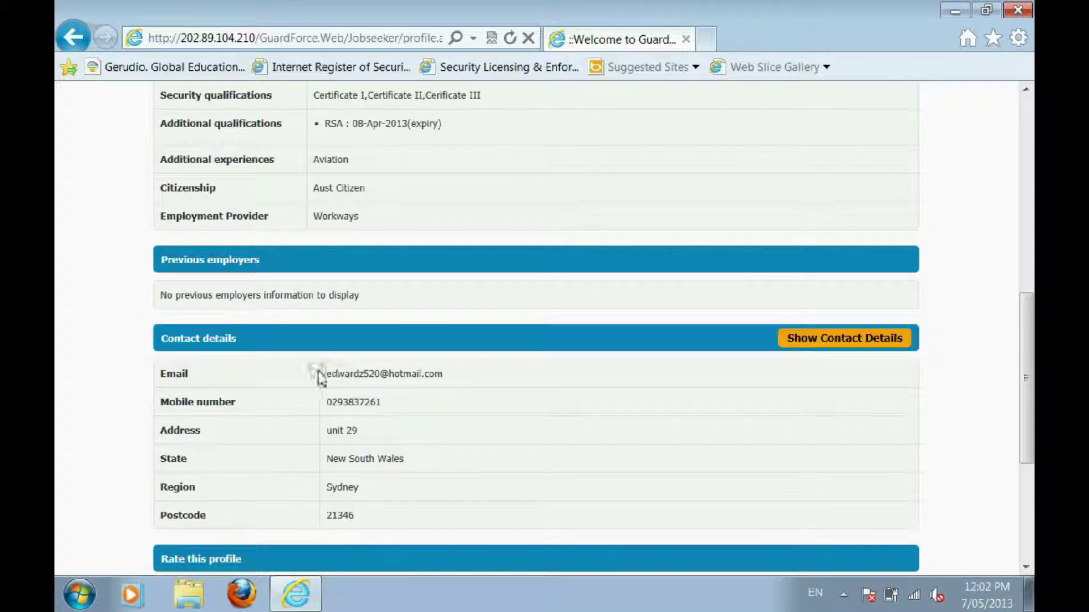
Highlight the job seeker's e-mail address and mobile number
drag(318, 375, 454, 383)
click(447, 401)
drag(311, 405, 389, 420)
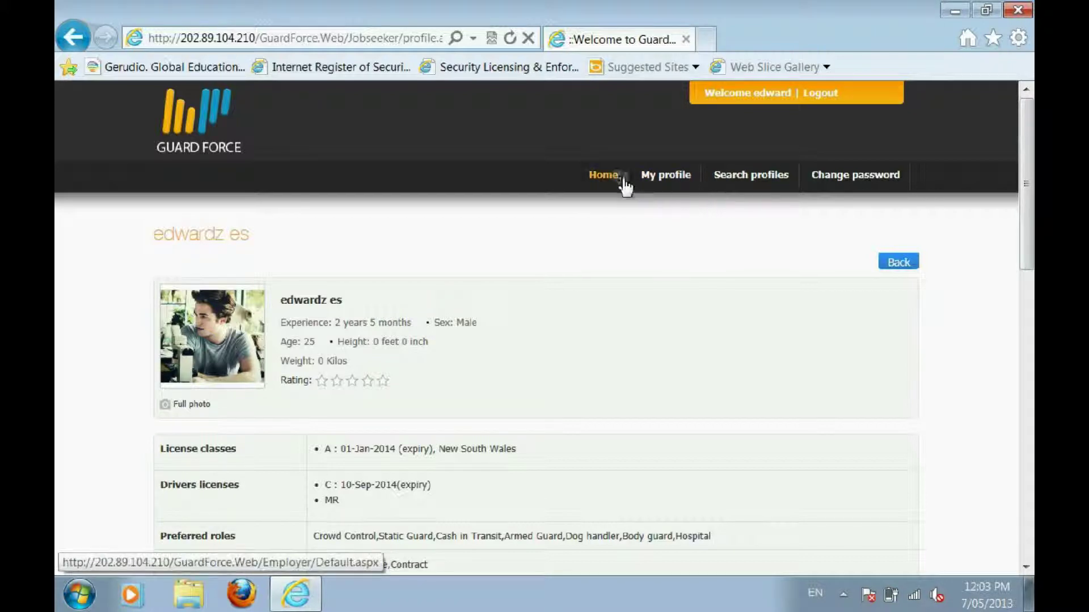
click(604, 176)
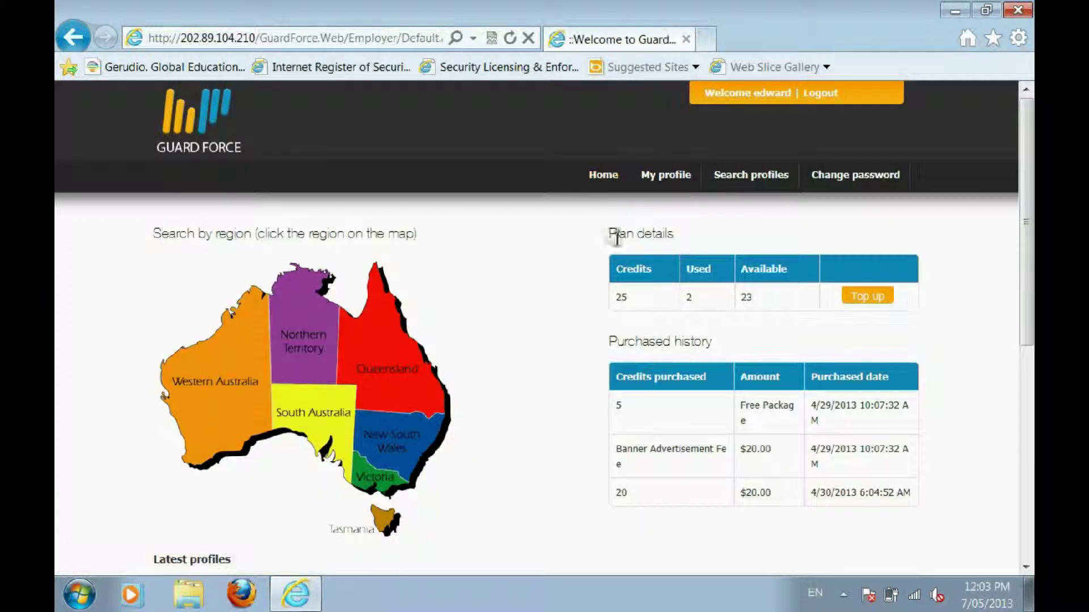
drag(607, 234, 677, 235)
click(710, 232)
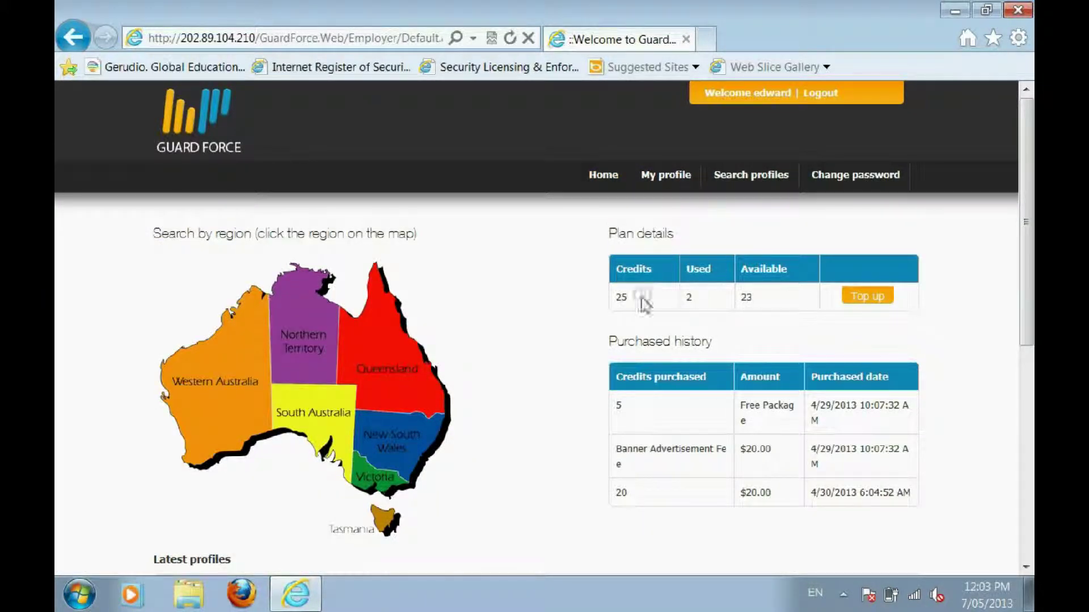
click(876, 297)
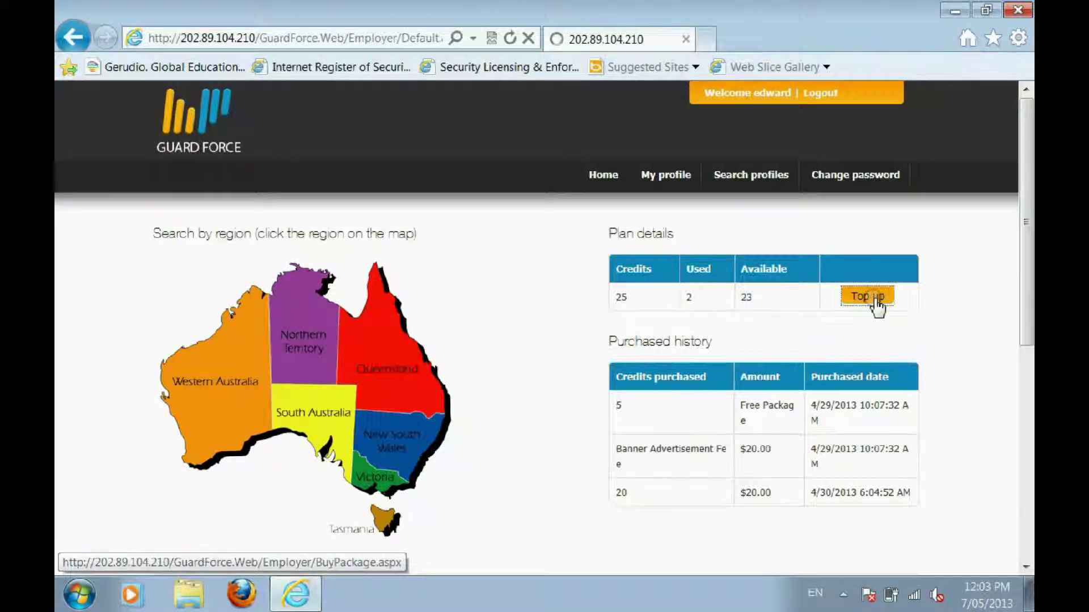
scroll(369, 374, down, 1)
click(166, 263)
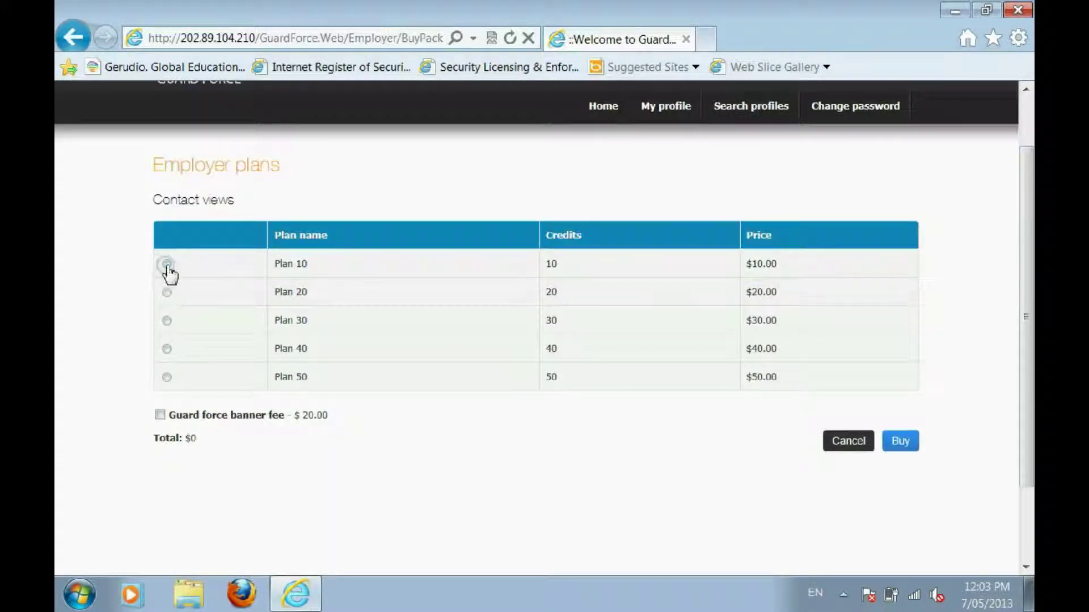
click(910, 444)
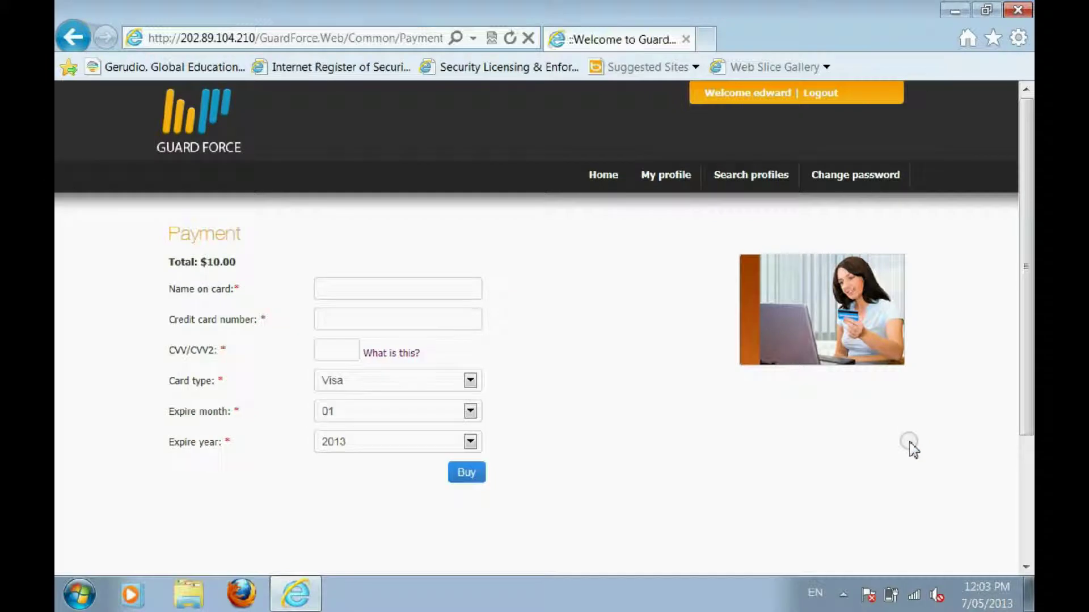
click(356, 289)
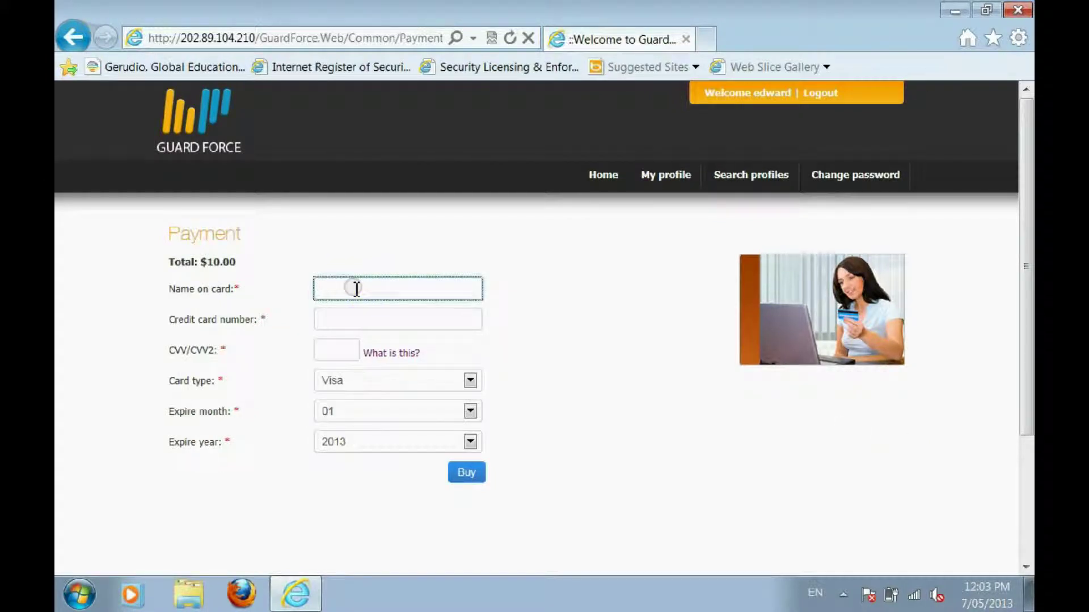
click(204, 291)
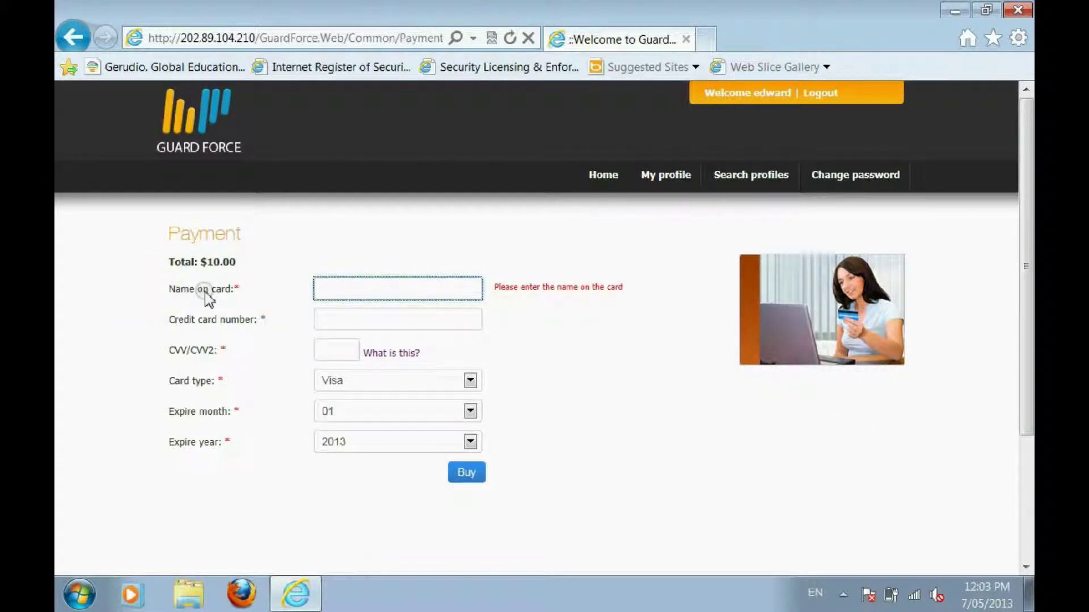
click(351, 321)
click(164, 332)
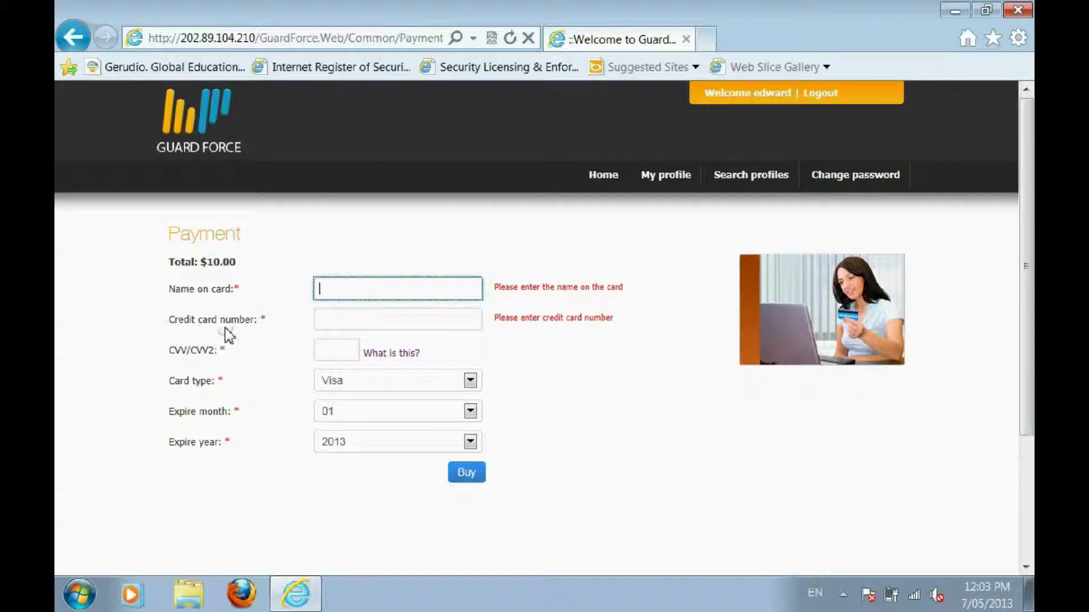
click(466, 488)
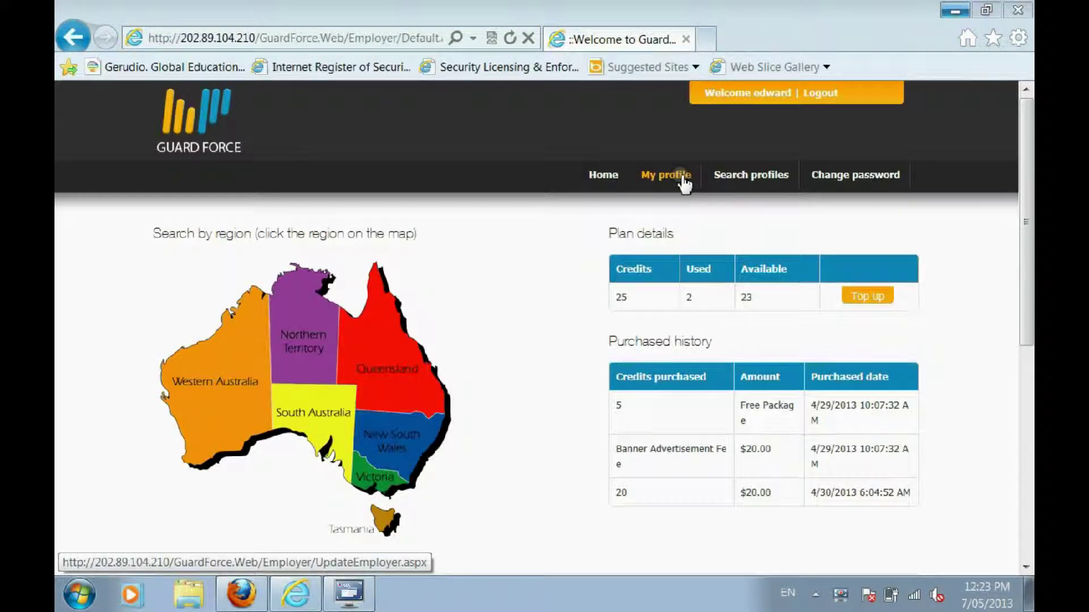
Set the ABC company profile address to 'lyons st', save it, and confirm it on My profile
click(684, 183)
click(391, 350)
text(lyons st)
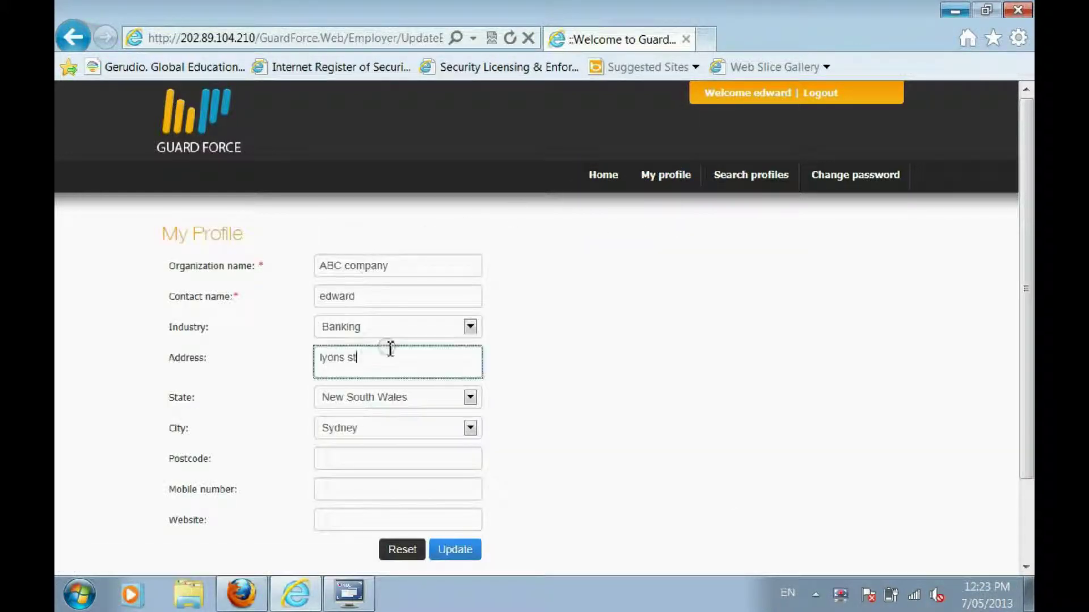
click(457, 553)
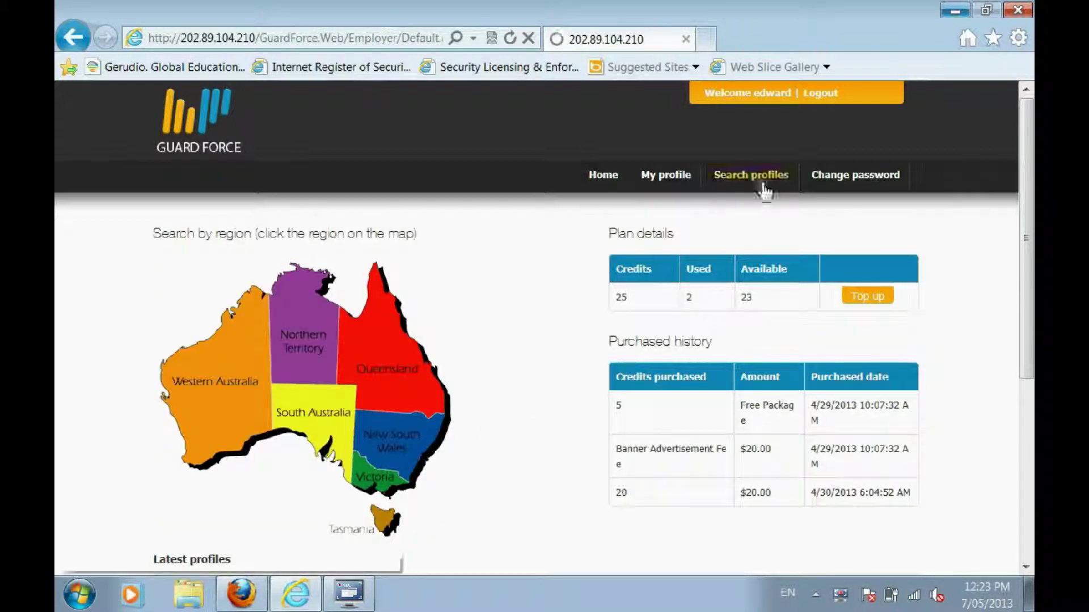
click(686, 173)
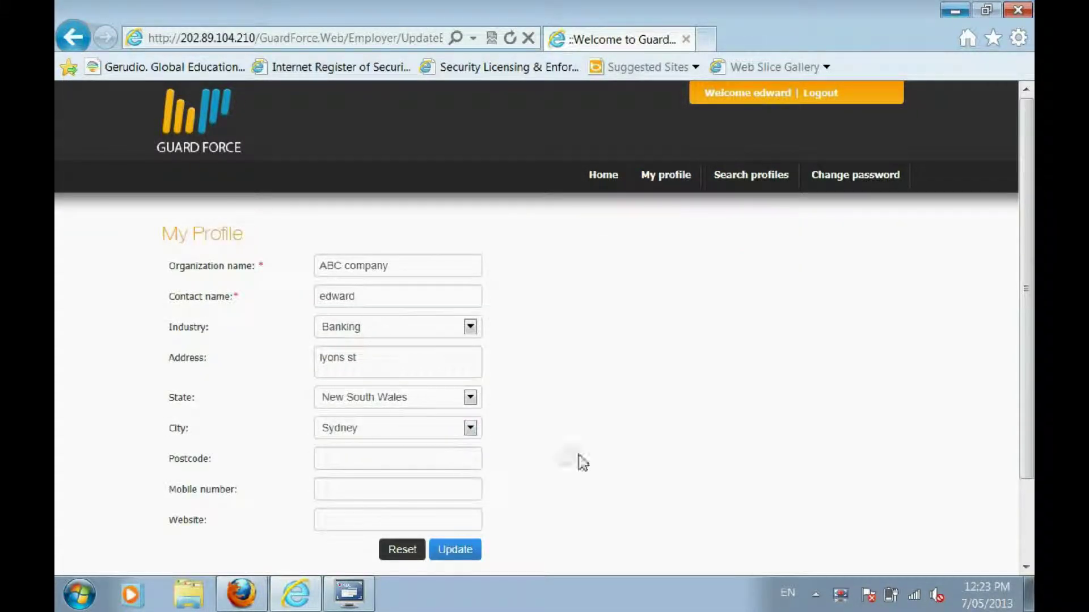
Enter the old password and the new password twice, submit, then go back to the employer dashboard
click(865, 185)
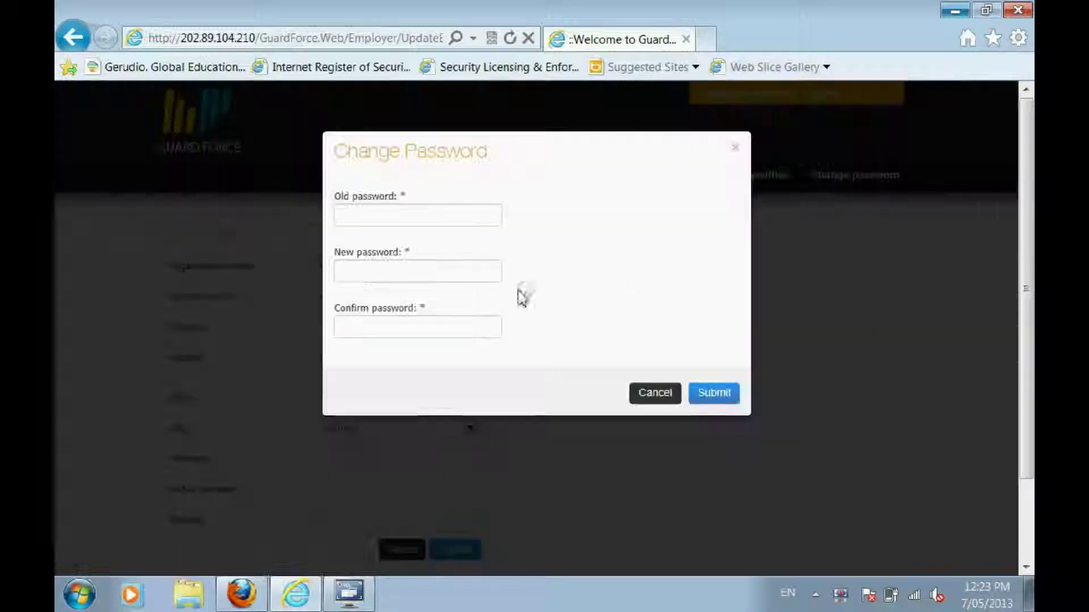
click(406, 211)
click(724, 392)
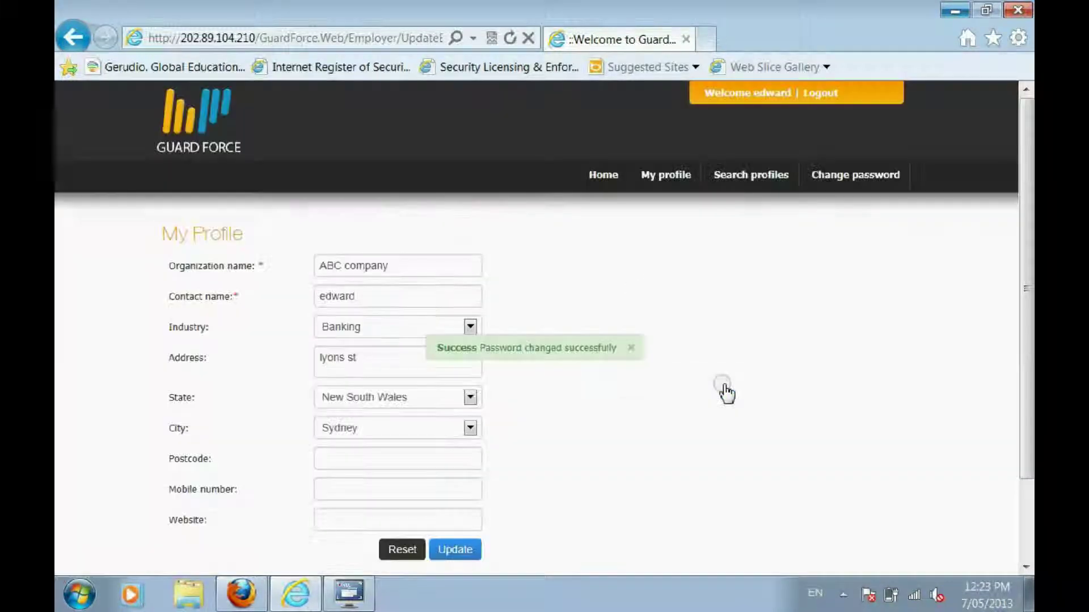
click(606, 176)
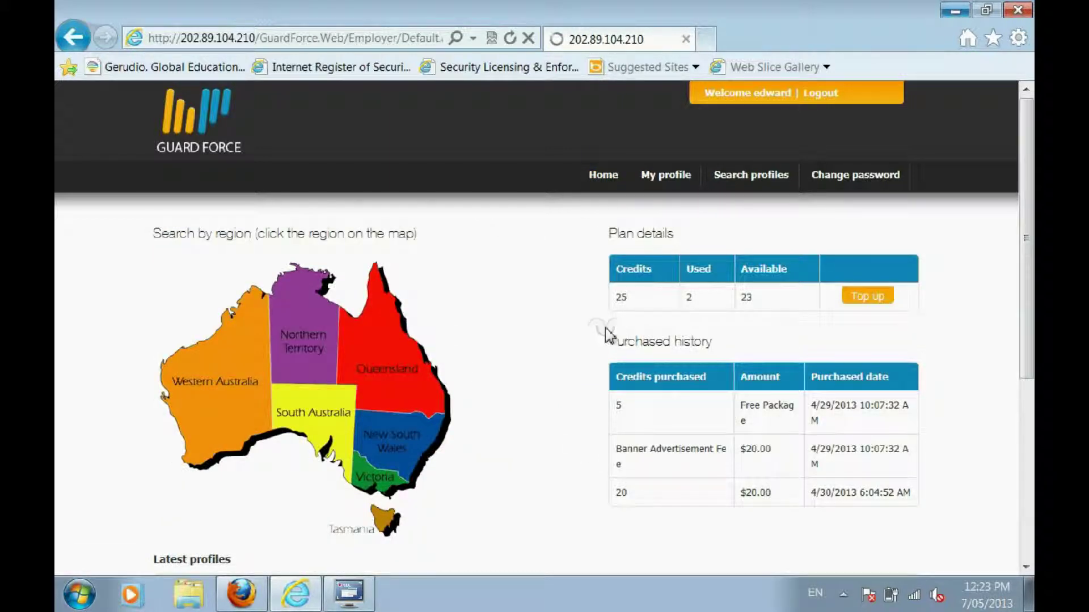